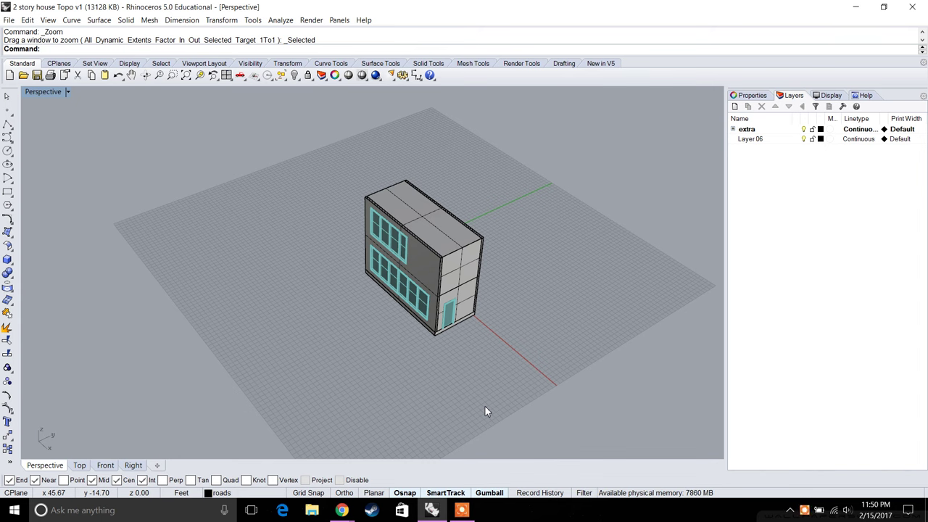
Step: Group all the geometry of the two-story house into one group
right_click_drag(517, 399, 388, 341)
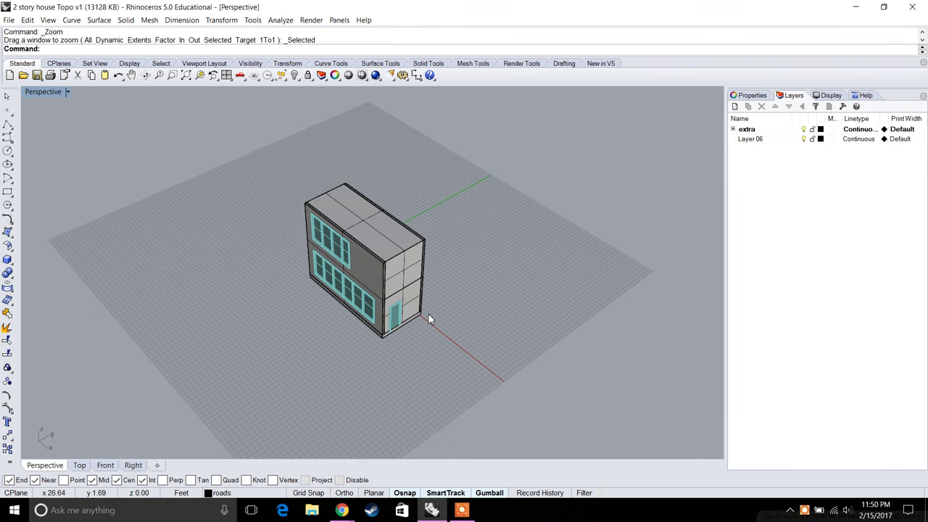
scroll(431, 314, "down", 3)
right_click_drag(474, 295, 458, 328)
left_click(376, 287)
type("Group")
key("Return")
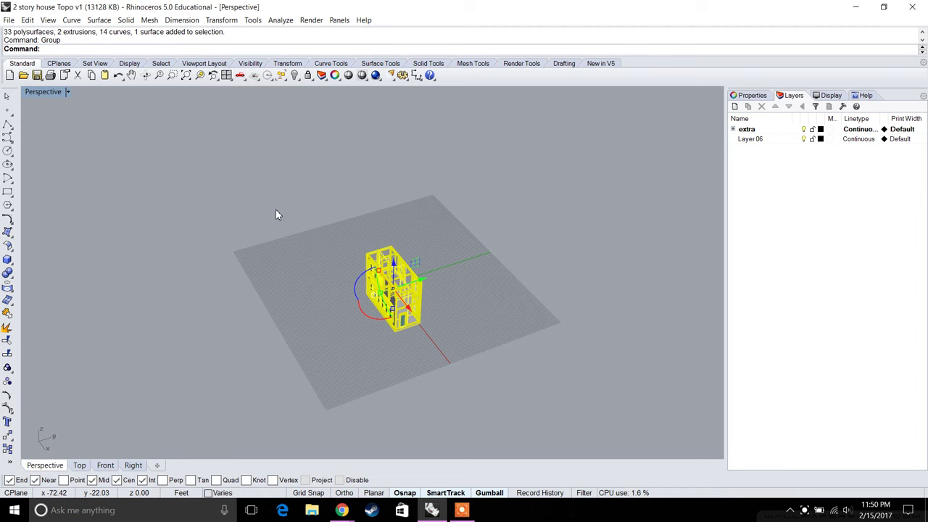
left_click(433, 289)
right_click_drag(433, 289, 397, 299)
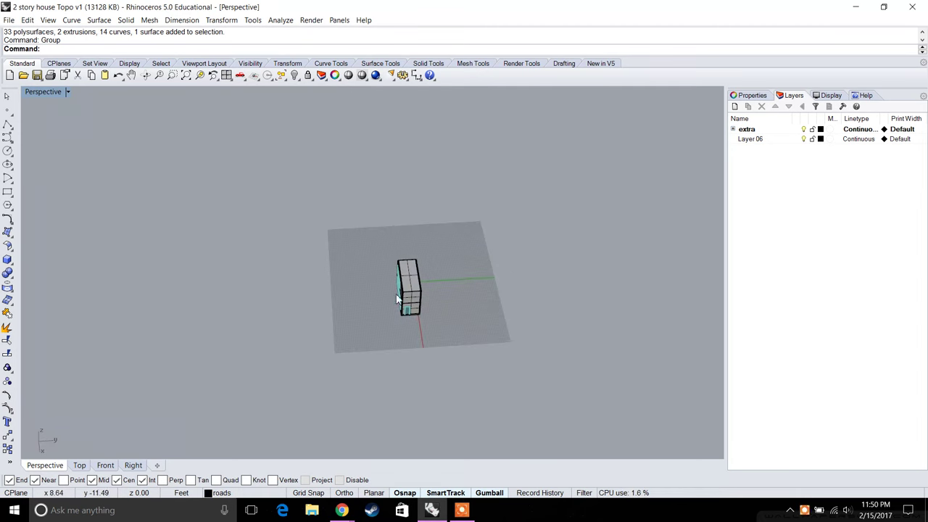
Step: Make Layer 06 current and, with Ortho on, start a polyline outside the grid's corner with a first side of 100'
left_click(8, 125)
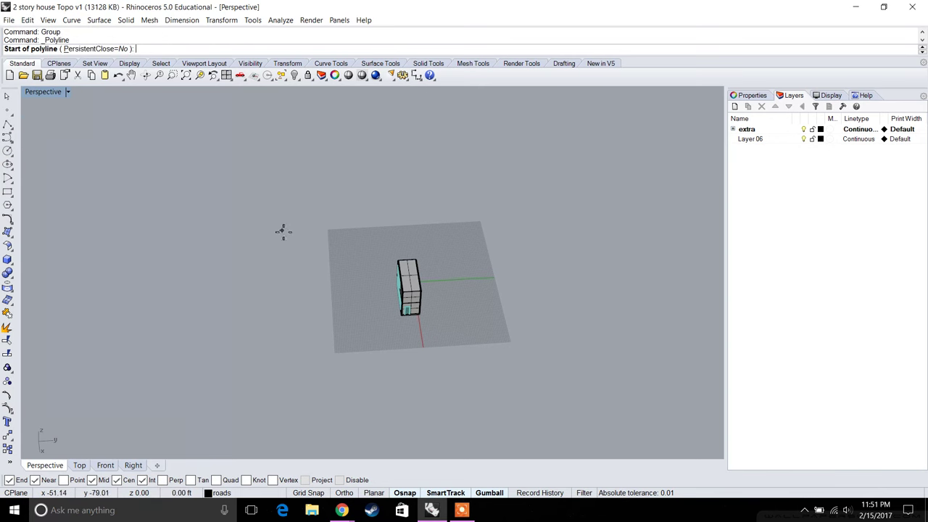
left_click(317, 237)
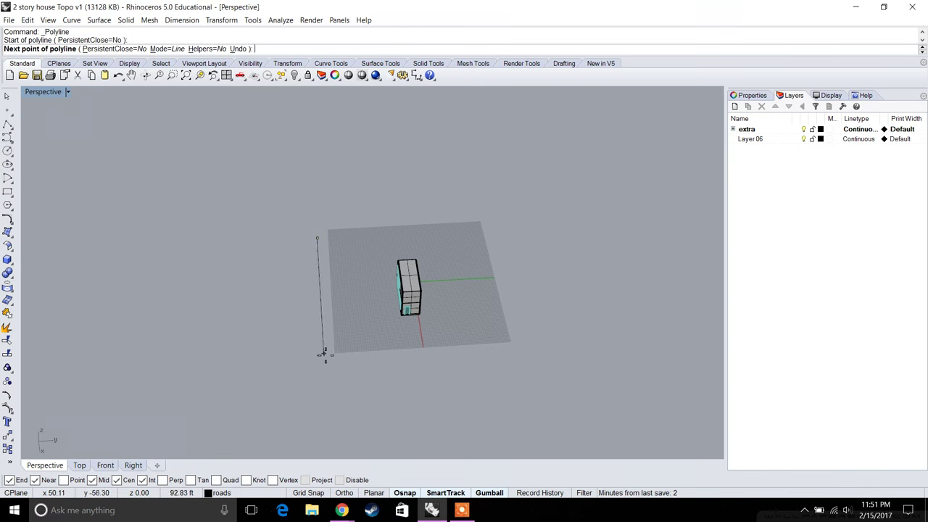
left_click(770, 141)
left_click(770, 142)
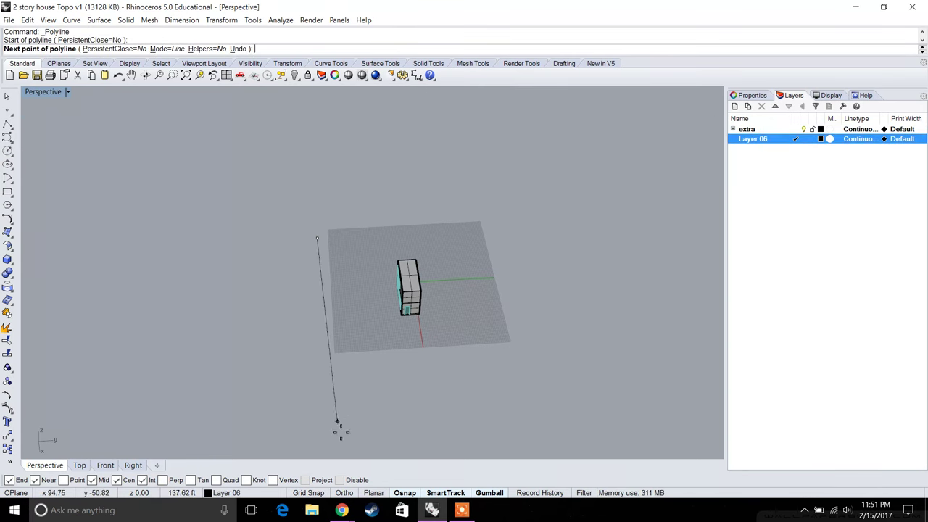
left_click(345, 493)
right_click_drag(308, 345, 393, 372)
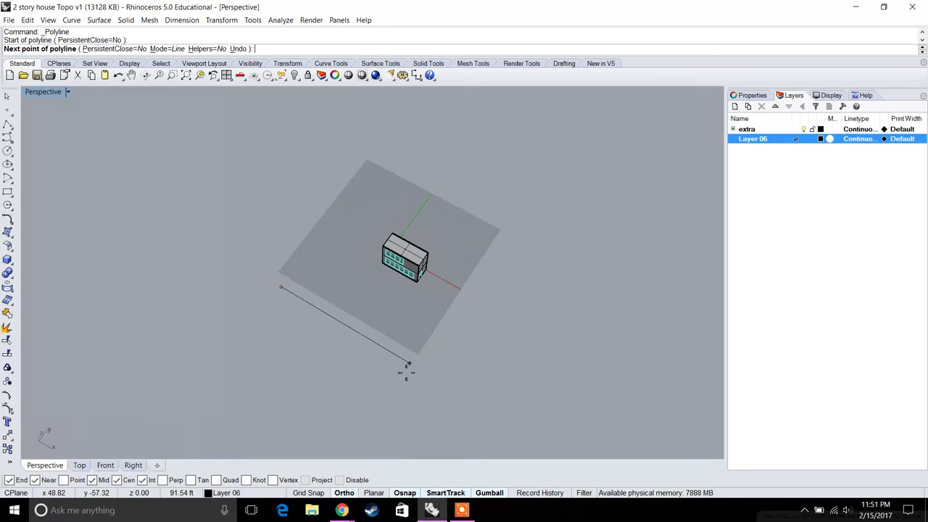
type("00'")
key("Return")
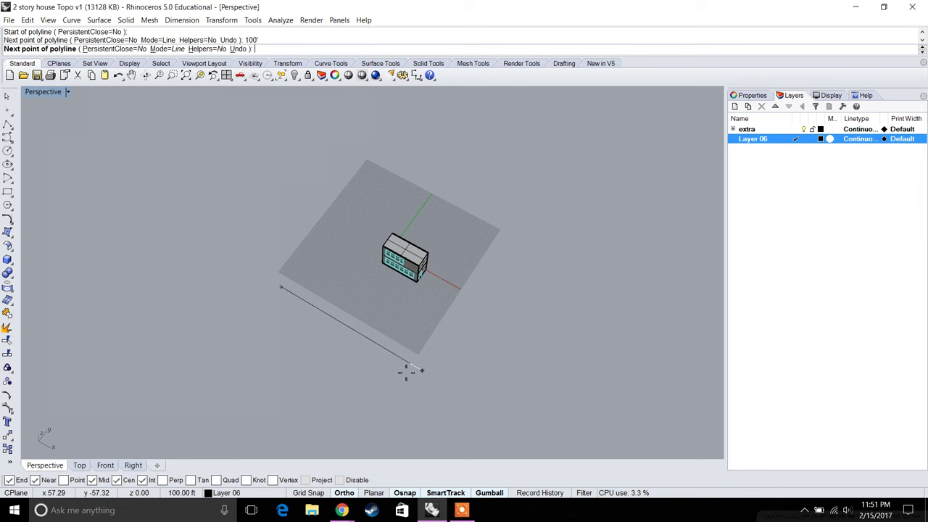
Step: Add two more 100' sides to the polyline and close it into a square around the house
left_click(433, 387)
type("100'")
key("Return")
left_click(538, 190)
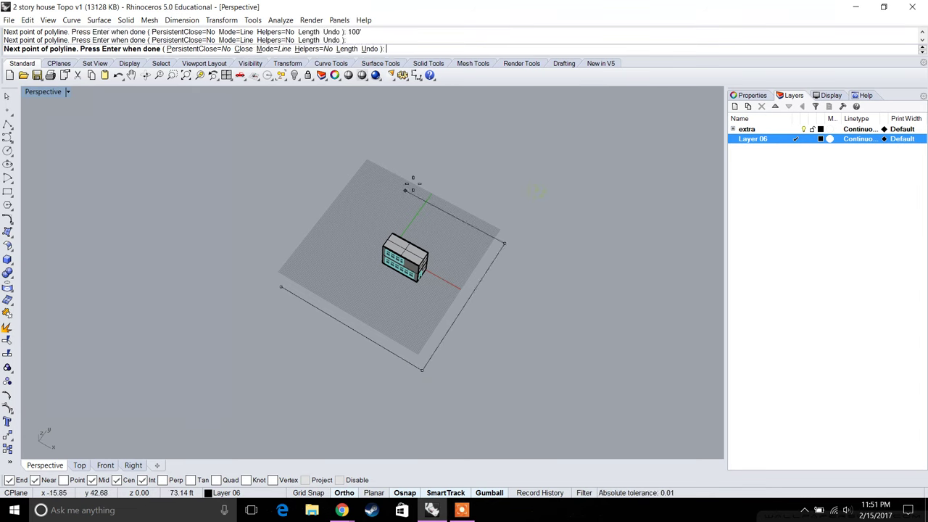
type("100'")
key("Return")
left_click(311, 149)
left_click(280, 288)
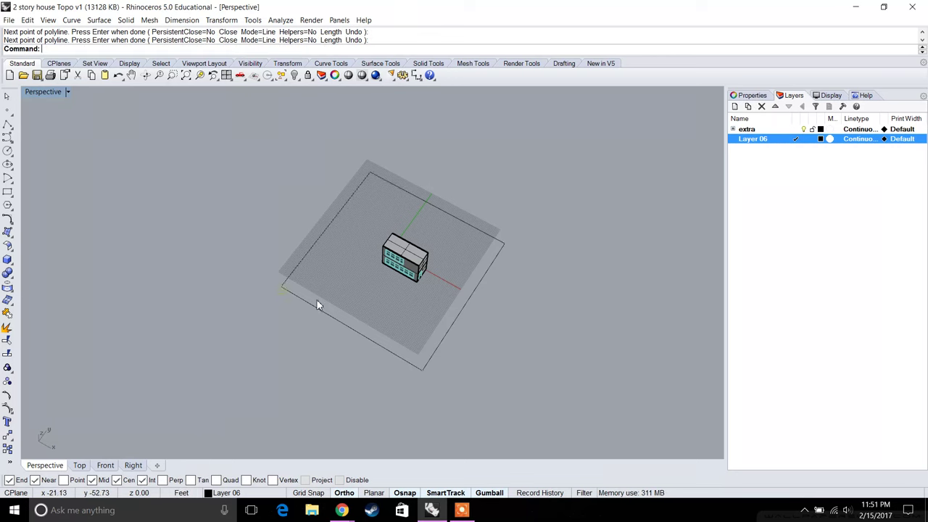
Step: Shift the square outline slightly along the green Y axis so it is better centered around the house
right_click_drag(316, 304, 278, 296)
left_click(317, 293)
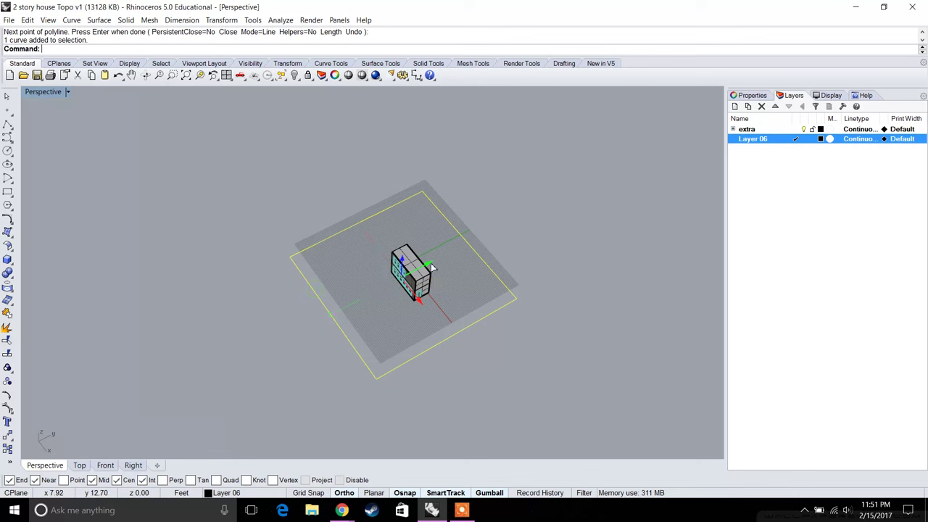
scroll(425, 297, "up", 2)
right_click_drag(426, 297, 393, 290)
mouse_move(426, 297)
left_mouse_down()
mouse_move(432, 311)
mouse_move(436, 289)
left_mouse_up()
right_click_drag(442, 287, 412, 296)
scroll(422, 334, "down", 5)
key("Escape")
scroll(438, 303, "down", 5)
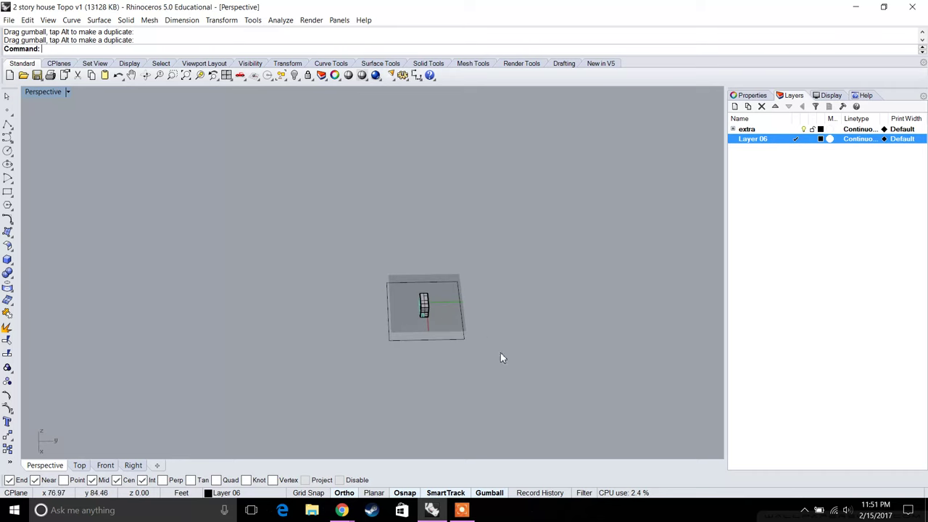
Step: Copy the house and square outline together and place the duplicate beside the original along the Y axis
key("ctrl+a")
right_click_drag(466, 306, 482, 303)
key("ctrl+c")
key("ctrl+v")
left_click_drag(429, 342, 534, 394)
right_click_drag(534, 393, 464, 280)
key("Escape")
scroll(463, 277, "up", 4)
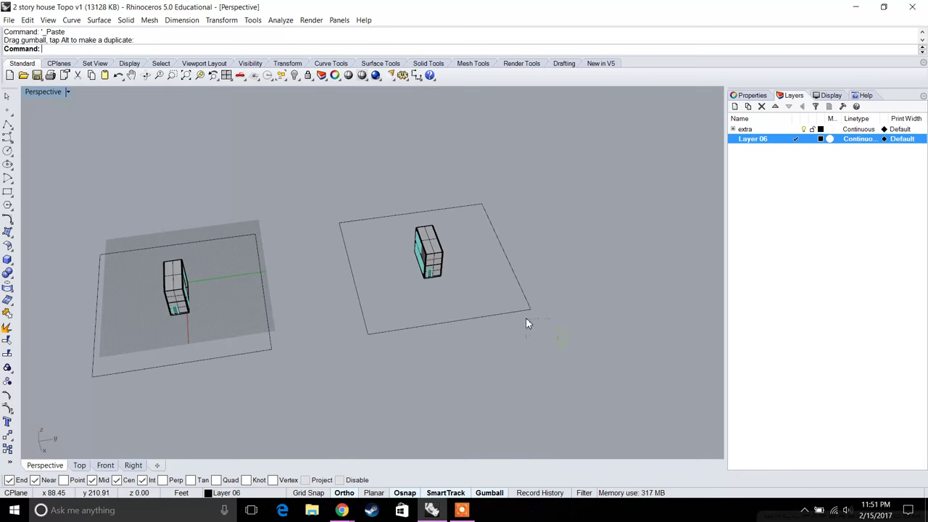
Step: Fill the copied square outline with a planar surface using PlanarSrf
left_click(504, 300)
type("PlanarSrf")
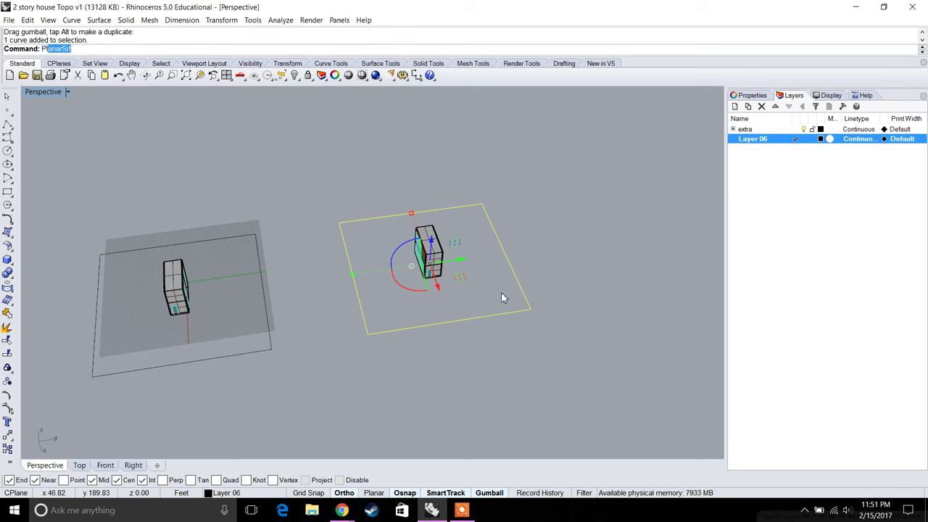
key("Return")
key("Escape")
right_click_drag(458, 260, 408, 274)
scroll(424, 265, "up", 4)
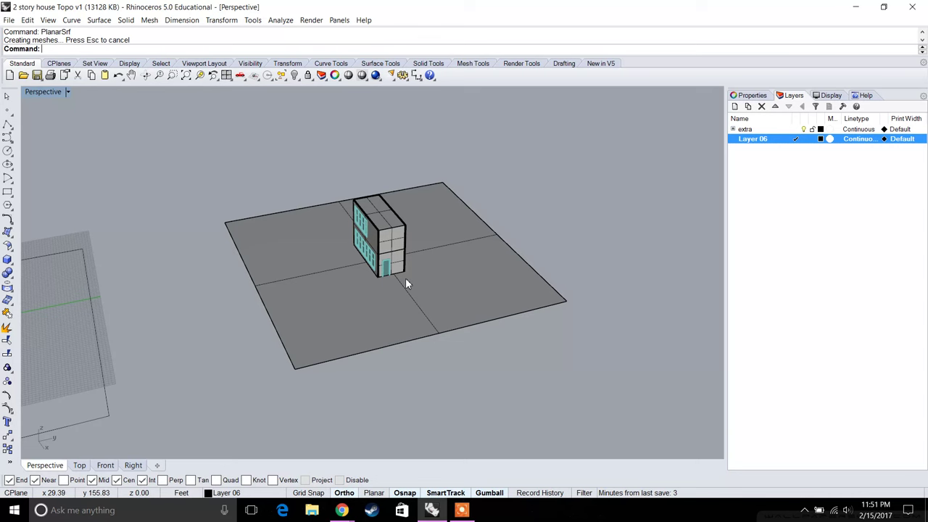
Step: Copy the house with its planar ground surface and move the duplicate further along the Y axis
scroll(438, 291, "down", 2)
right_click_drag(438, 291, 317, 284, "shift")
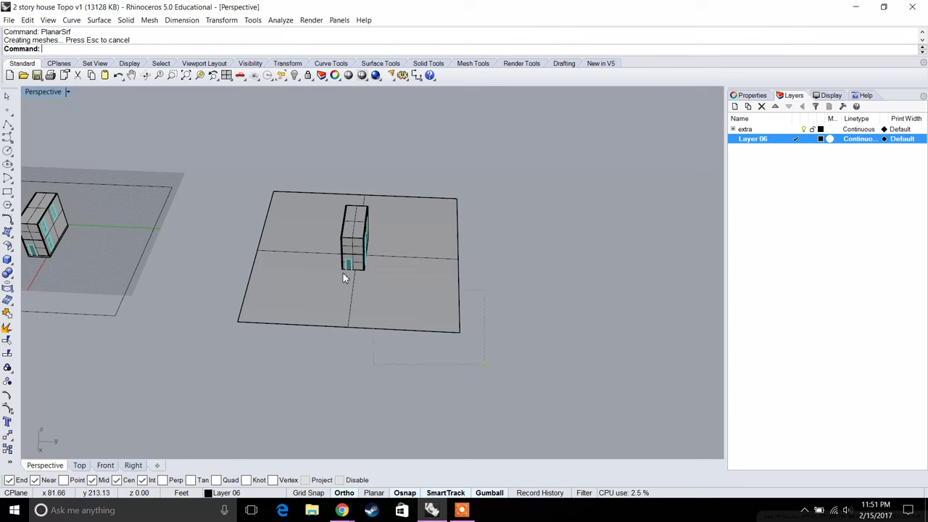
left_click_drag(345, 278, 322, 210)
key("ctrl+c")
key("ctrl+v")
scroll(331, 215, "down", 5)
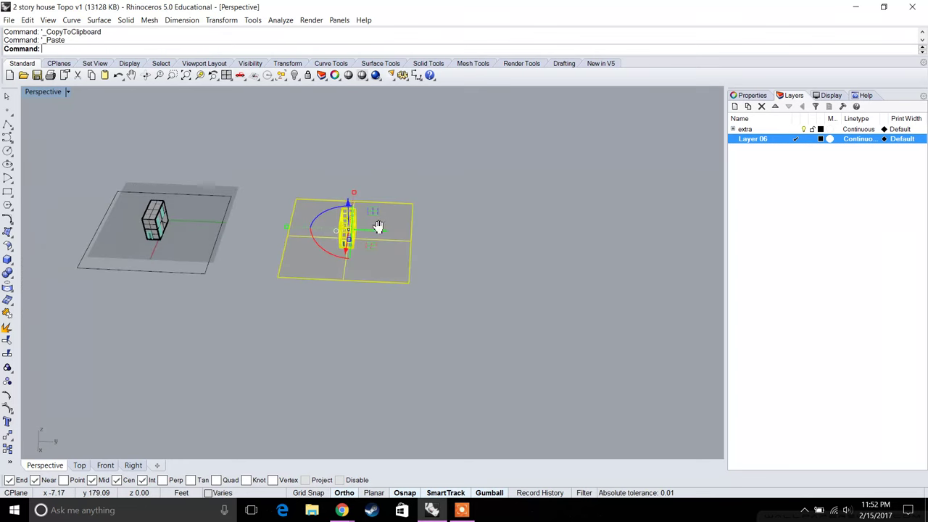
right_click_drag(379, 225, 302, 232, "shift")
left_click_drag(301, 234, 494, 260)
key("Escape")
right_click_drag(410, 230, 455, 235)
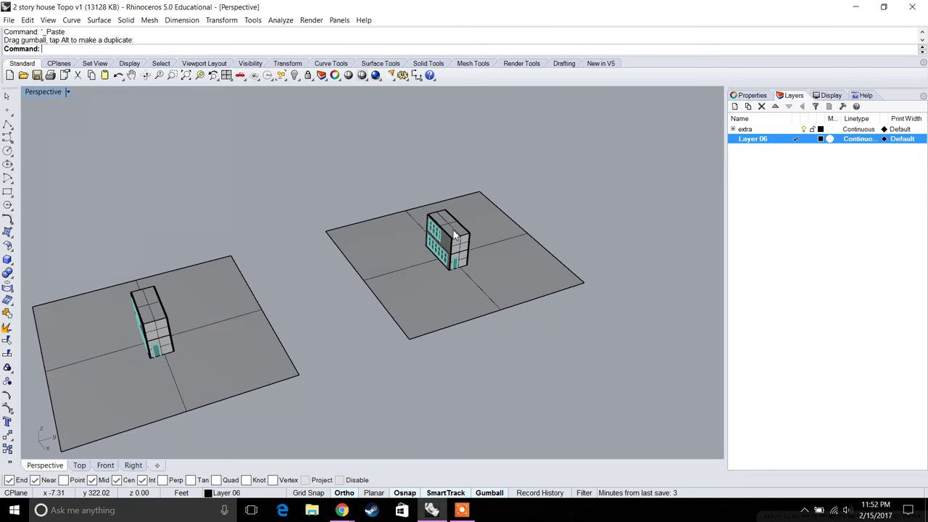
Step: Rebuild the newest copy's ground surface with a point count of 10 in U and V and degree 3 in both directions
left_click(402, 251)
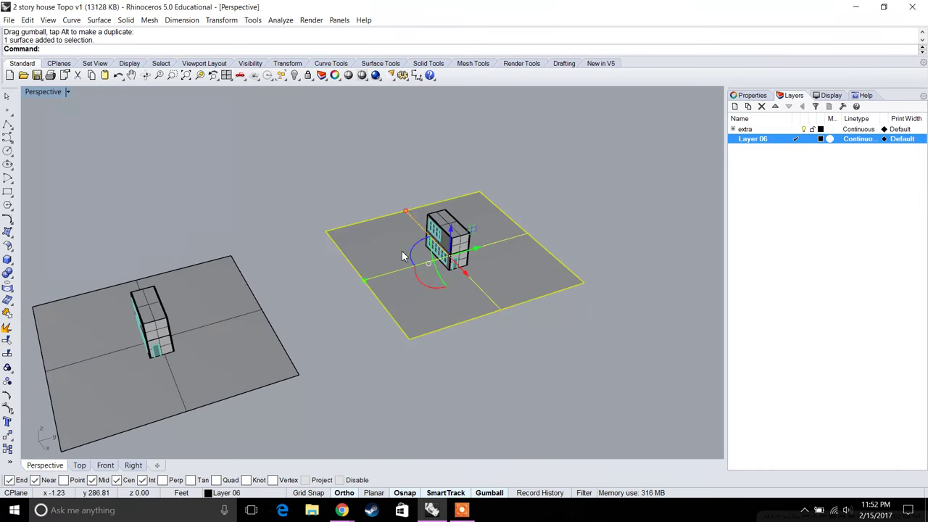
type("Re")
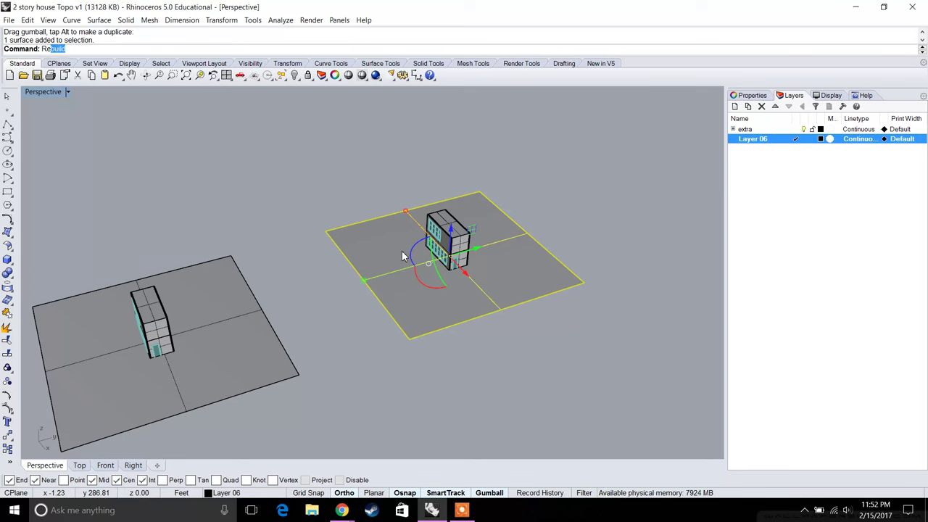
type("buil")
key("Return")
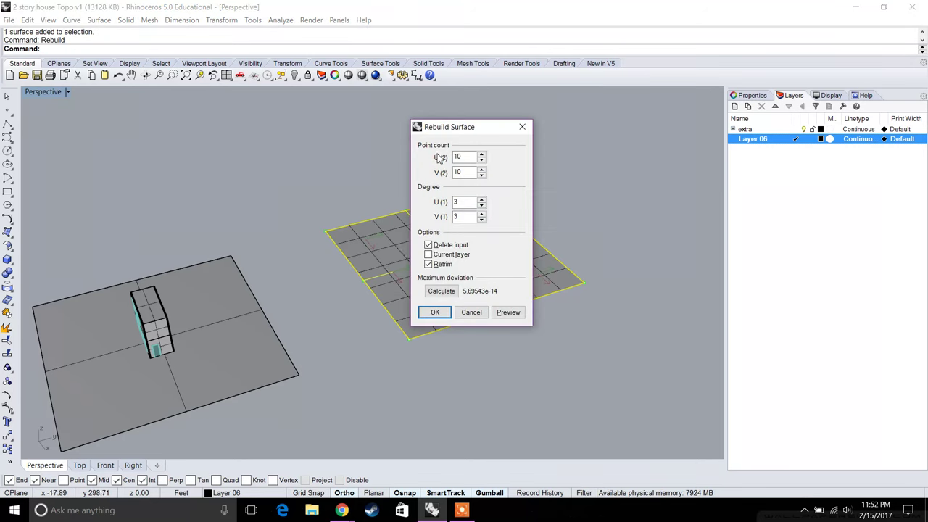
left_click_drag(468, 129, 277, 132)
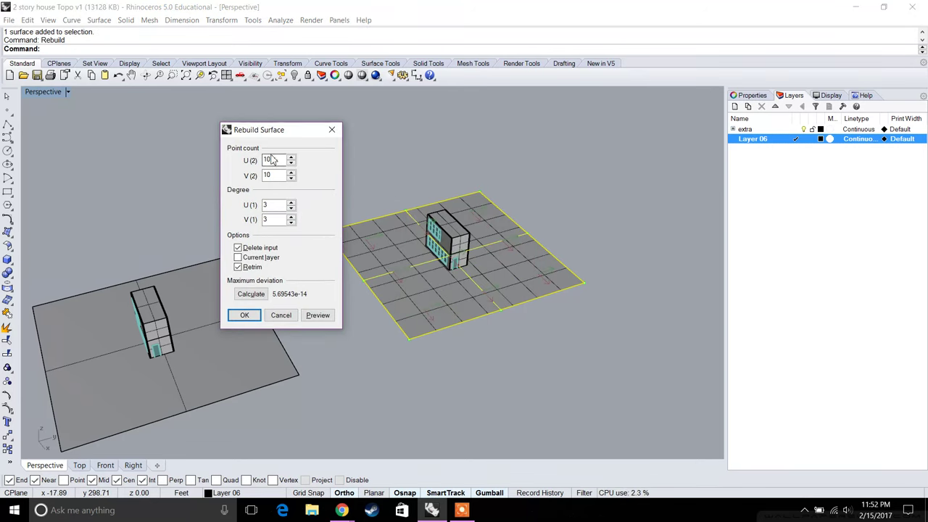
double_click(276, 159)
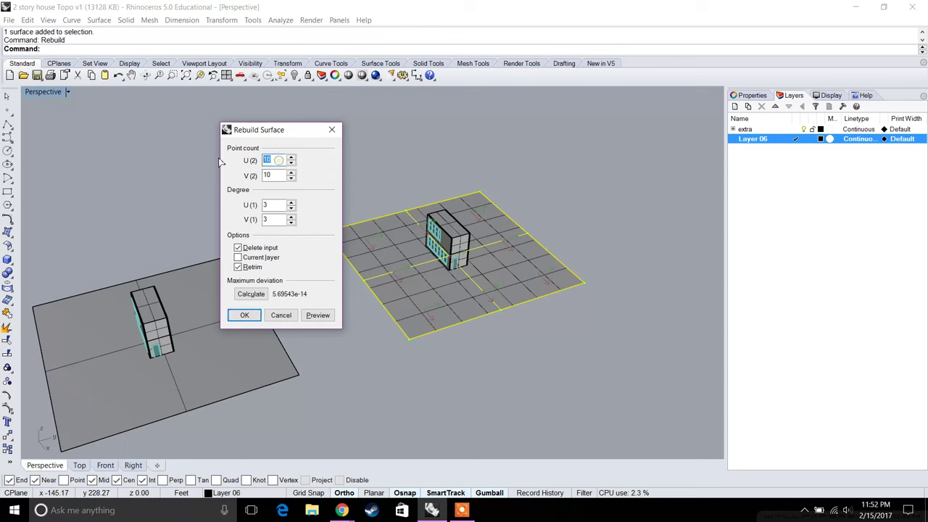
double_click(280, 175)
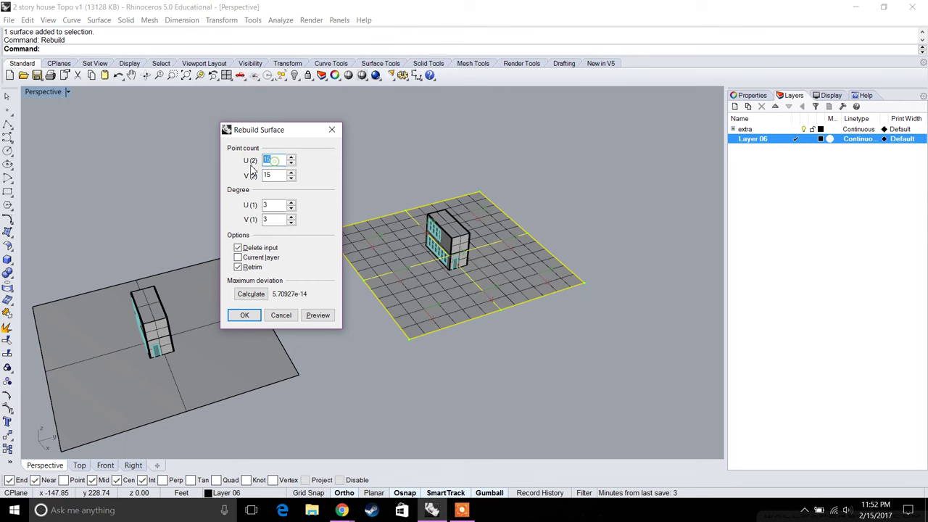
type("10")
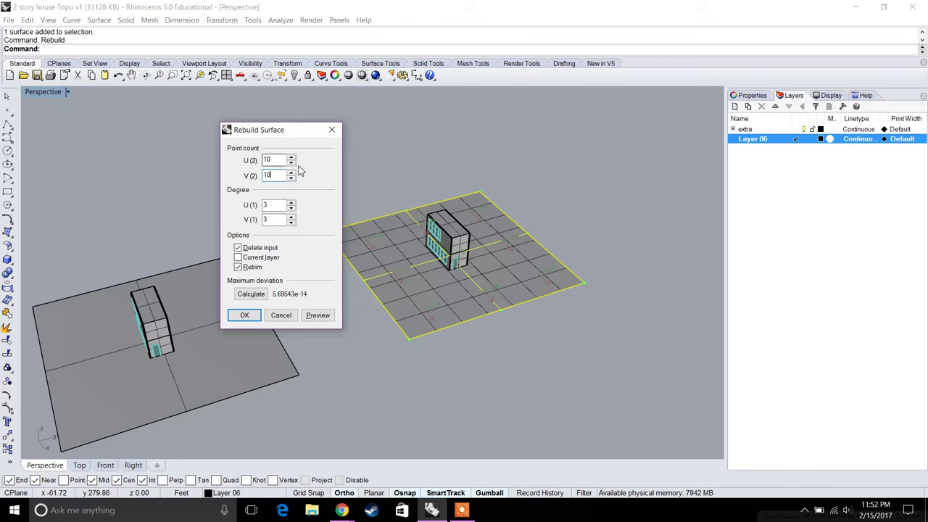
left_click(245, 315)
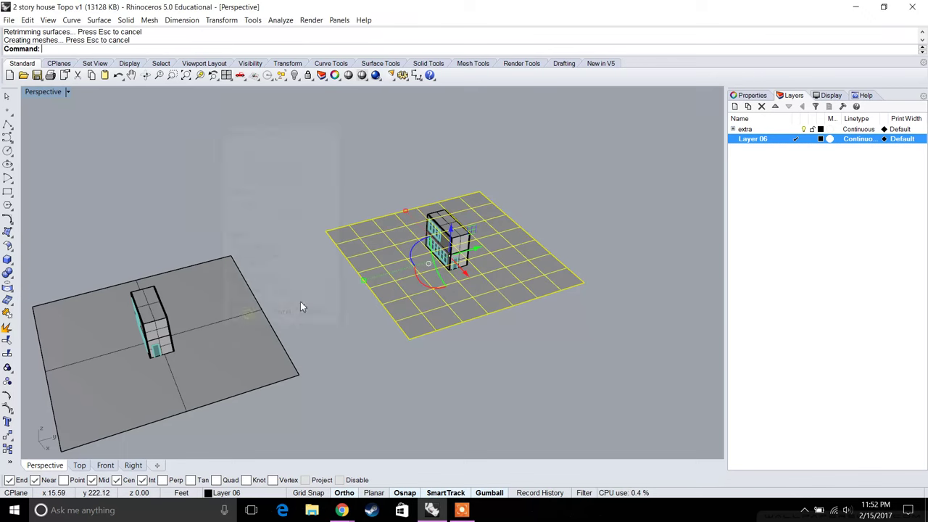
Step: Turn on the control points of the rebuilt ground surface with PointsOn
right_click_drag(480, 354, 476, 319)
scroll(451, 258, "up", 2)
right_click_drag(451, 258, 454, 254)
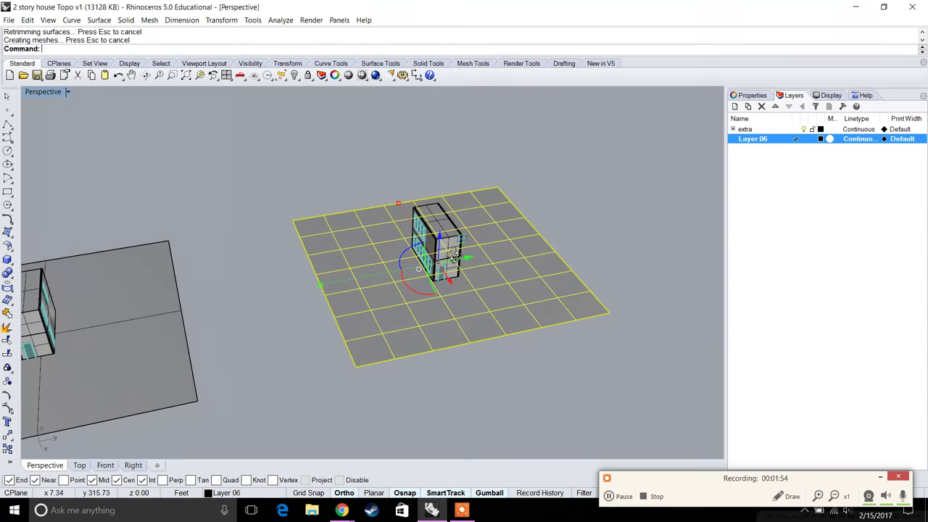
right_click_drag(444, 319, 392, 259)
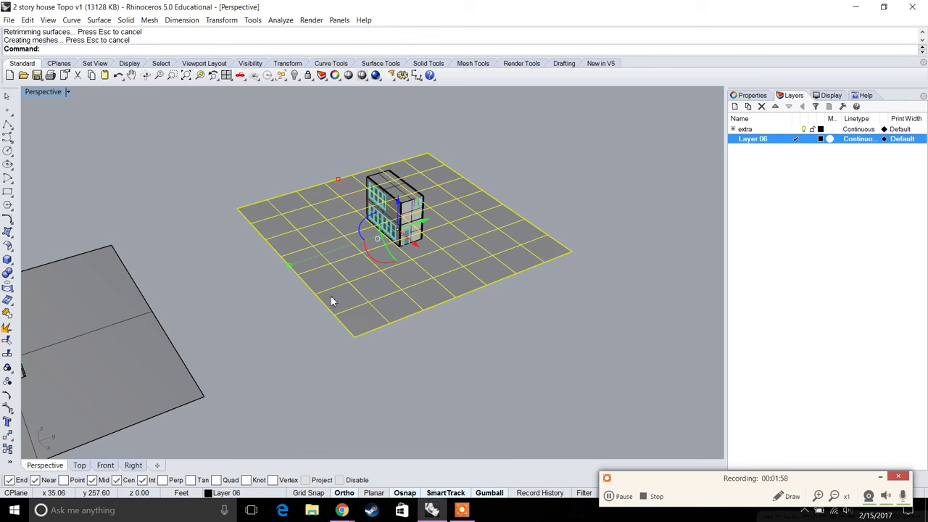
key("Escape")
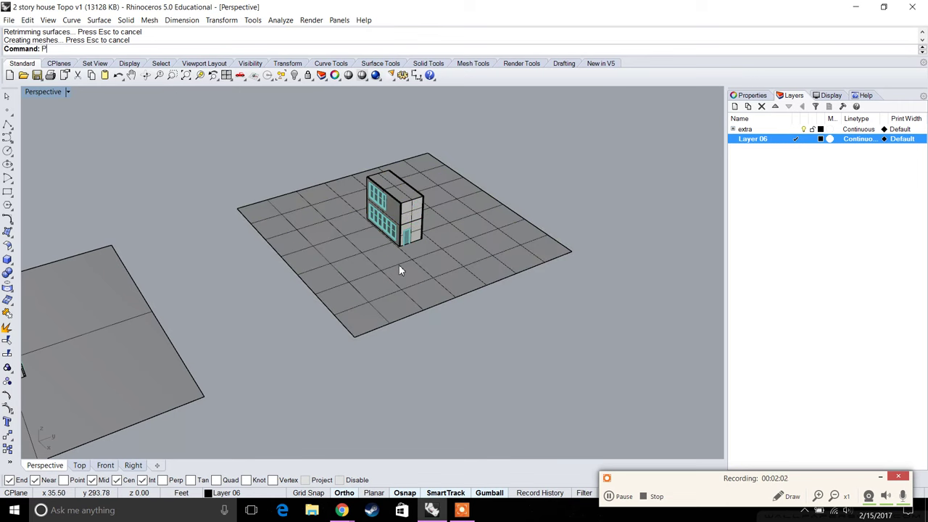
type("tsOn")
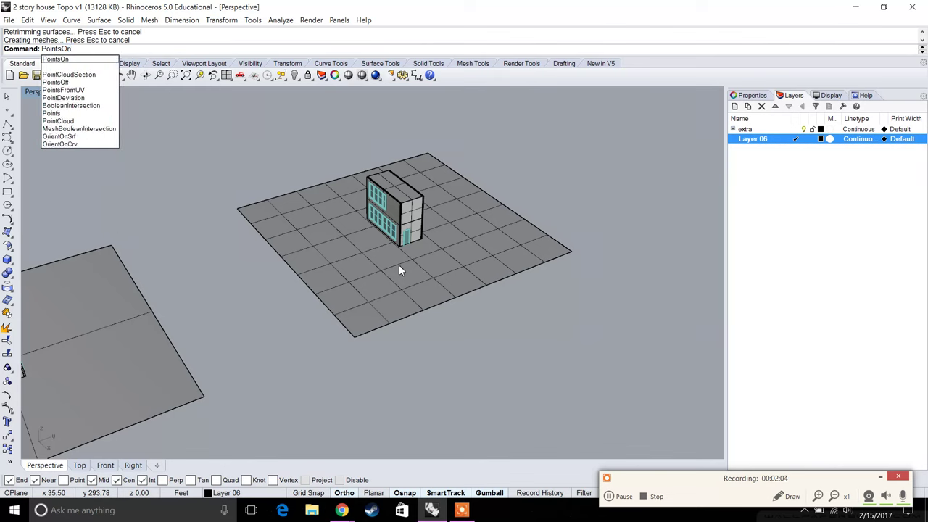
key("Return")
left_click(400, 267)
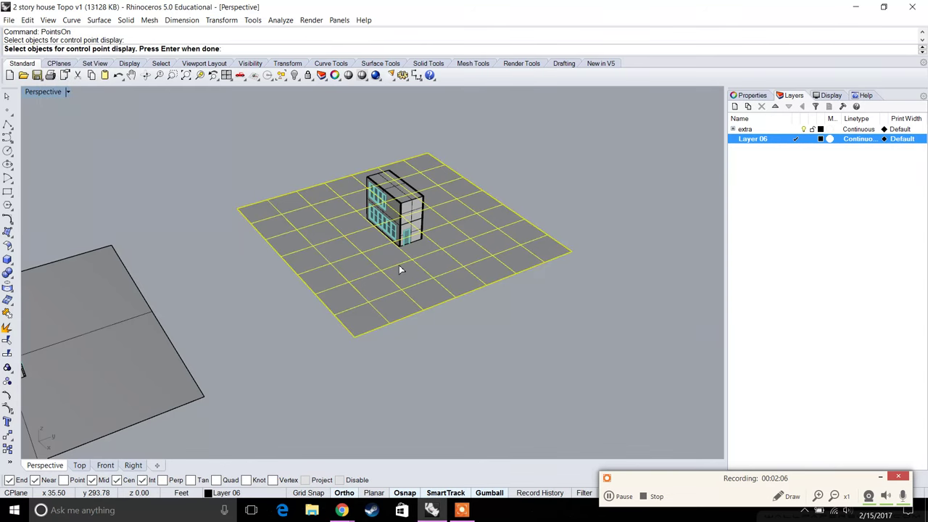
key("Return")
Step: Try raising one control point of the ground surface beside the house's windowed wall, and undo the move
right_click_drag(419, 243, 349, 216)
scroll(315, 209, "up", 3)
left_click(322, 214)
left_click_drag(322, 196, 322, 169)
key("ctrl+z")
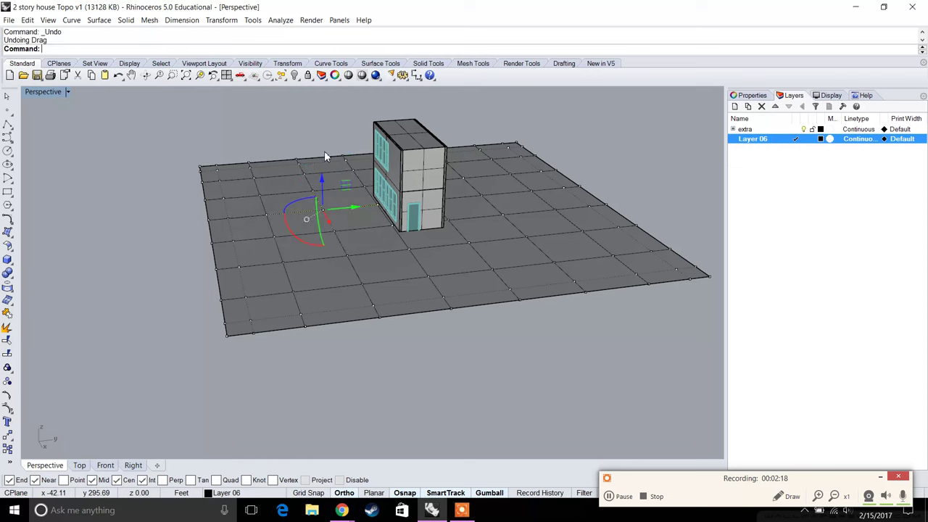
Step: Copy the house with its rebuilt ground surface and place the duplicate further along the Y axis
right_click_drag(386, 151, 360, 241)
scroll(404, 196, "down", 6)
key("Escape")
left_click_drag(270, 149, 270, 149)
scroll(389, 180, "down", 3)
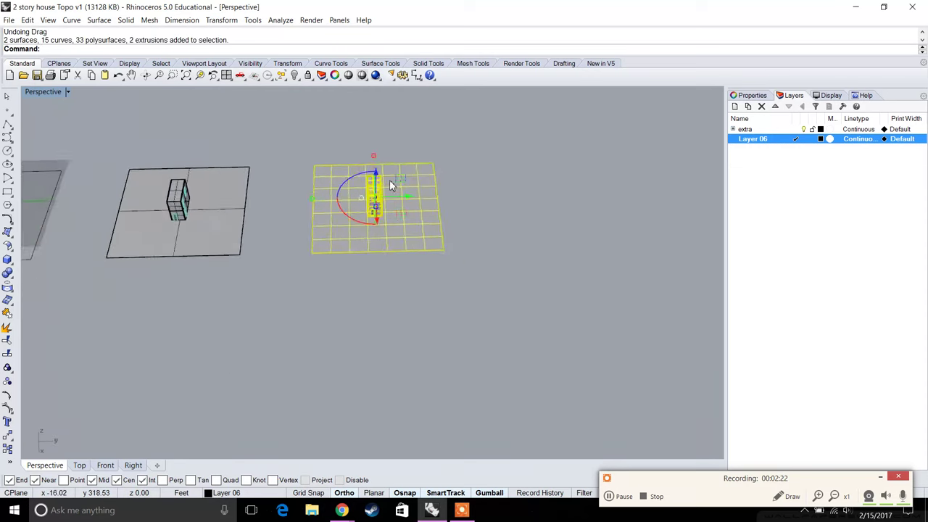
key("ctrl+c")
key("ctrl+v")
left_click_drag(337, 201, 478, 200)
key("Escape")
Step: Turn on the control points of the newest copy's ground surface with PointsOn
scroll(439, 205, "up", 7)
left_click(415, 216)
type("p")
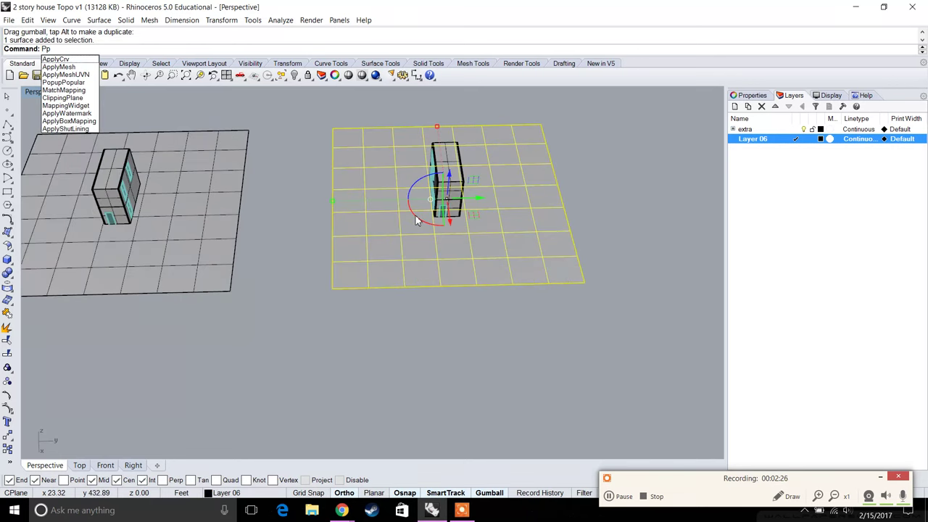
key("BackSpace")
type("ointsOn")
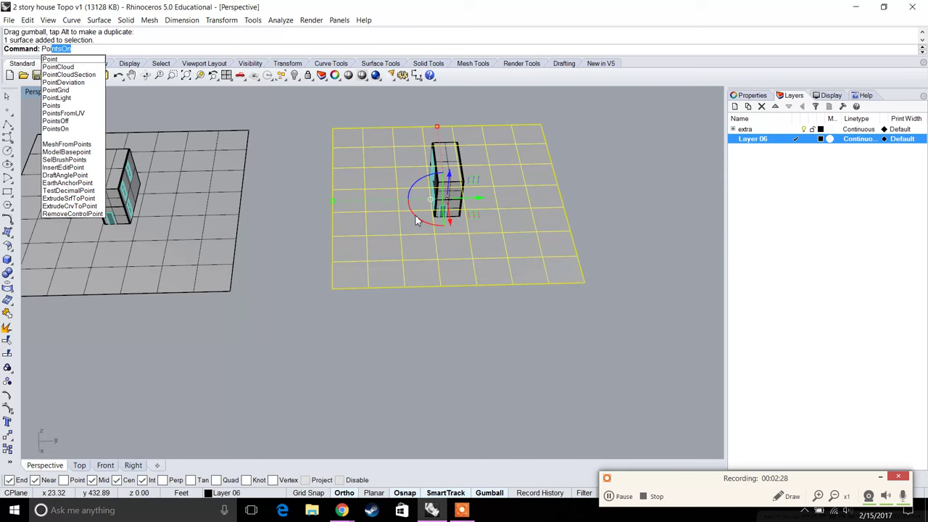
key("Return")
Step: Raise the row of control points along the ground surface's edge behind the house, opposite the door side
right_click_drag(414, 221, 344, 157)
left_click_drag(330, 131, 571, 171)
right_click_drag(571, 171, 480, 181)
scroll(455, 183, "up", 5)
left_click_drag(445, 182, 442, 102)
Step: Raise a smaller group of control points toward one end of the elevated rear edge of the ground
right_click_drag(442, 101, 428, 143)
left_click_drag(412, 136, 450, 161)
left_click_drag(518, 209, 593, 220)
right_click_drag(593, 219, 444, 148)
left_click_drag(441, 134, 440, 132)
right_click_drag(440, 134, 521, 188)
Step: Switch the viewport to Ghosted display and raise the control points near the hill's rear corner further
left_click(69, 93)
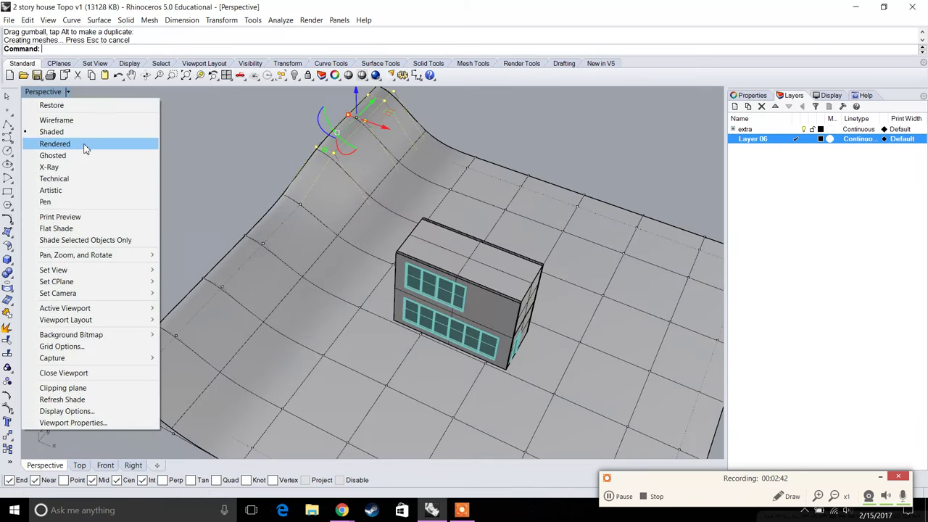
left_click(80, 156)
scroll(394, 179, "up", 5)
left_click_drag(307, 112, 395, 246)
right_click_drag(394, 246, 417, 266)
left_click_drag(436, 285, 435, 170)
scroll(281, 102, "down", 8)
right_click_drag(281, 102, 341, 187)
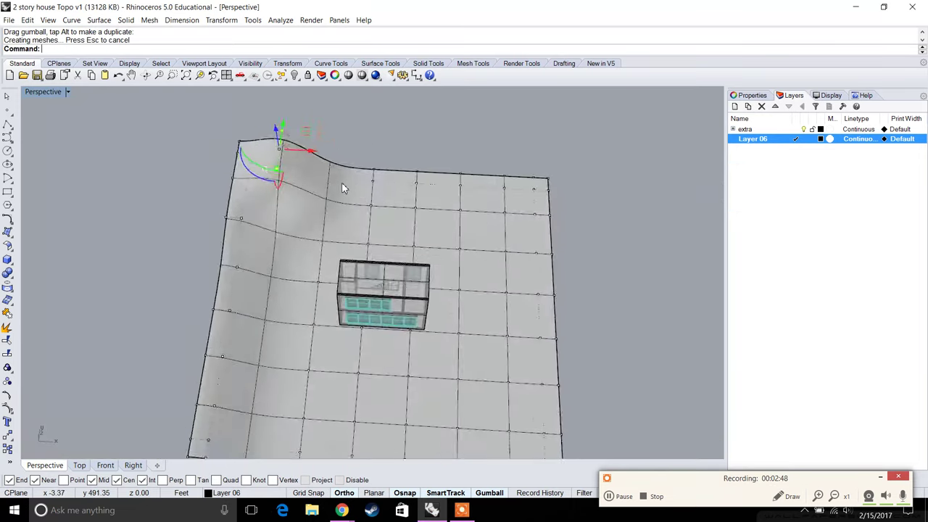
Step: Raise nine control points along the ground's side edge adjoining the raised rear corner
scroll(342, 187, "up", 3)
left_click_drag(352, 147, 615, 301)
right_click_drag(614, 302, 412, 261)
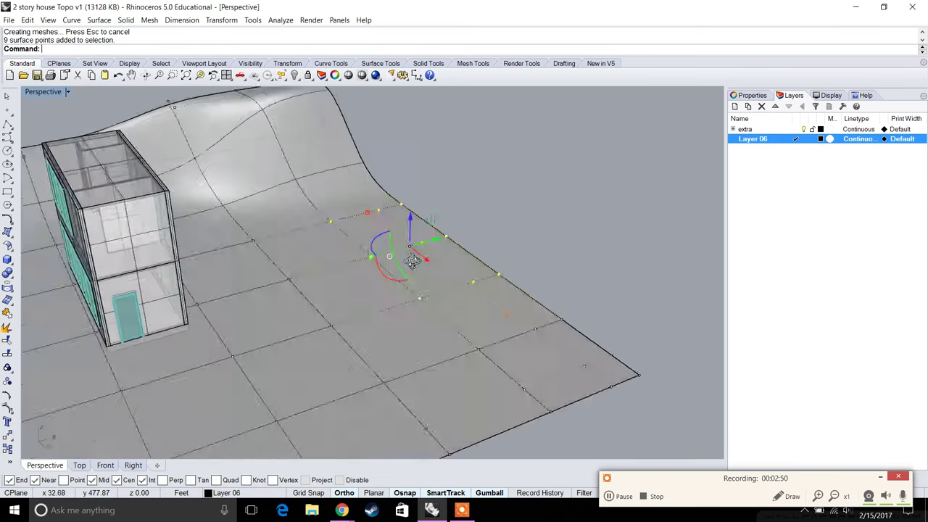
left_click_drag(409, 219, 409, 156)
right_click_drag(410, 156, 237, 206)
Step: Raise several individual control points on the ground surface to form separate bumps around the house
scroll(476, 236, "up", 3)
left_click(476, 240)
right_click_drag(476, 244, 470, 259)
left_click_drag(469, 259, 468, 181)
left_click(357, 252)
left_click_drag(357, 229, 356, 205)
left_click(293, 300)
left_click_drag(293, 300, 293, 268)
left_click(410, 347)
left_click_drag(414, 315, 399, 241)
Step: Lift another single control point of the ground surface and select a neighbouring one
scroll(401, 242, "down", 5)
right_click_drag(401, 242, 340, 351)
left_click(327, 386)
left_click_drag(326, 386, 343, 319)
left_click(346, 373)
right_click_drag(338, 321, 493, 279)
Step: Raise three further groups of control points to extend the hills across the ground surface
right_click_drag(354, 258, 326, 302)
left_click_drag(317, 301, 531, 405)
right_click_drag(476, 379, 573, 362)
left_click_drag(481, 251, 483, 228)
right_click_drag(424, 254, 399, 253, "shift")
left_click_drag(353, 229, 478, 299)
right_click_drag(478, 300, 473, 270)
left_click_drag(430, 204, 430, 179)
right_click_drag(430, 179, 350, 263)
left_click_drag(312, 234, 405, 294)
left_click_drag(354, 239, 354, 203)
Step: Try another drag at the raised side of the topography, and undo it
right_click_drag(508, 268, 349, 266)
right_click_drag(406, 248, 439, 216)
left_click_drag(421, 187, 447, 234)
scroll(442, 236, "up", 3)
key("ctrl+z")
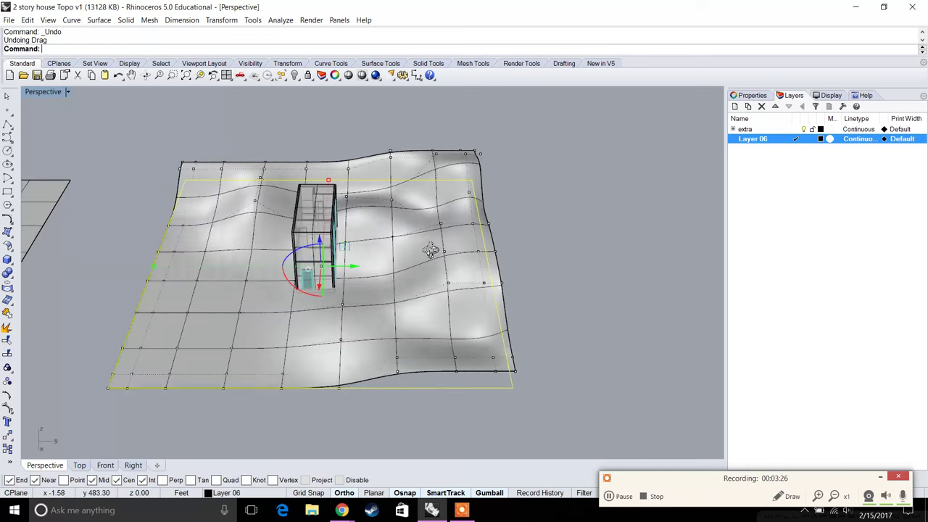
Step: Raise a control point on the hilly side of the topography
scroll(420, 240, "up", 4)
left_click_drag(467, 266, 467, 266)
right_click_drag(467, 265, 429, 231)
left_click_drag(428, 231, 434, 187)
right_click_drag(433, 187, 368, 279)
Step: Try raising one control point on the topography's rear edge, and undo the move
left_click(327, 256)
left_click_drag(330, 239, 326, 206)
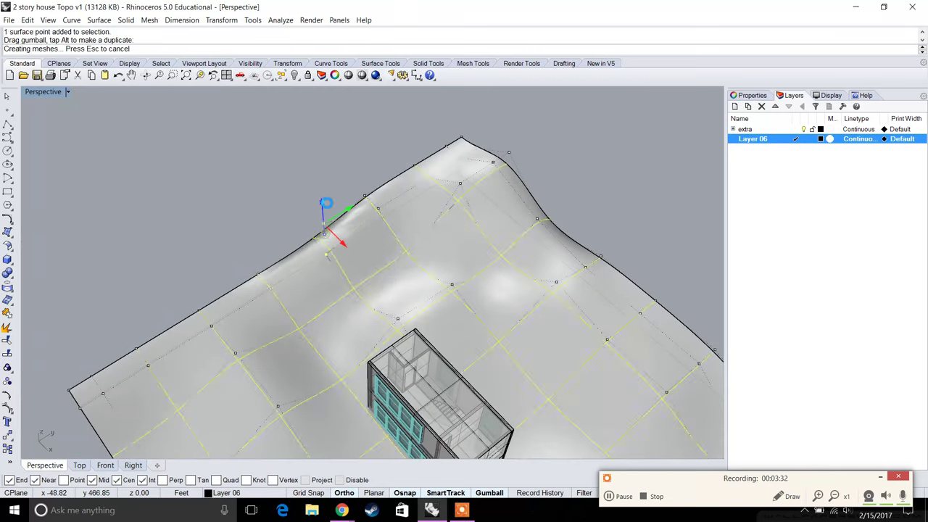
scroll(417, 221, "down", 6)
right_click_drag(404, 247, 400, 286)
key("ctrl+z")
Step: Check how the ground meets the house's base at the door, and turn on the ground surface's control points again with PointsOn
scroll(356, 224, "up", 6)
scroll(313, 275, "up", 8)
scroll(338, 276, "down", 8)
scroll(314, 270, "up", 3)
scroll(311, 268, "down", 3)
scroll(366, 287, "up", 5)
left_click(356, 277)
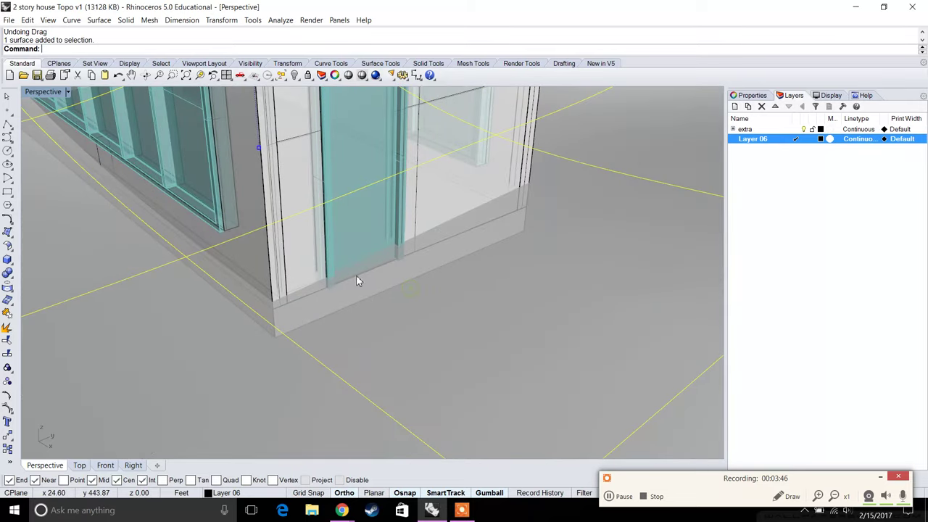
scroll(356, 281, "down", 5)
type("Ppo")
key("BackSpace")
key("BackSpace")
type("o")
key("Return")
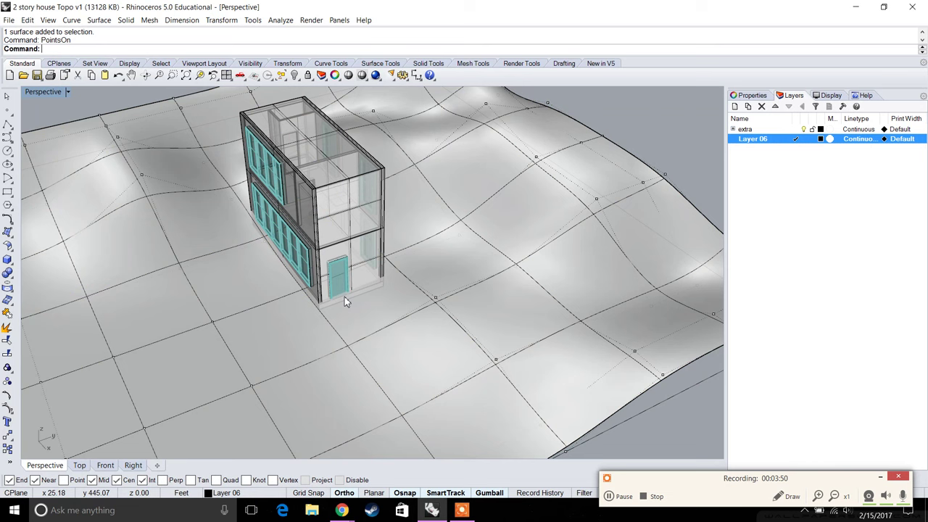
Step: Lower the control point beside the house's door corner and turn off the control points
left_click(435, 298)
left_click_drag(437, 279, 439, 301)
key("Escape")
key("Escape")
scroll(428, 296, "down", 8)
right_click_drag(415, 299, 359, 299)
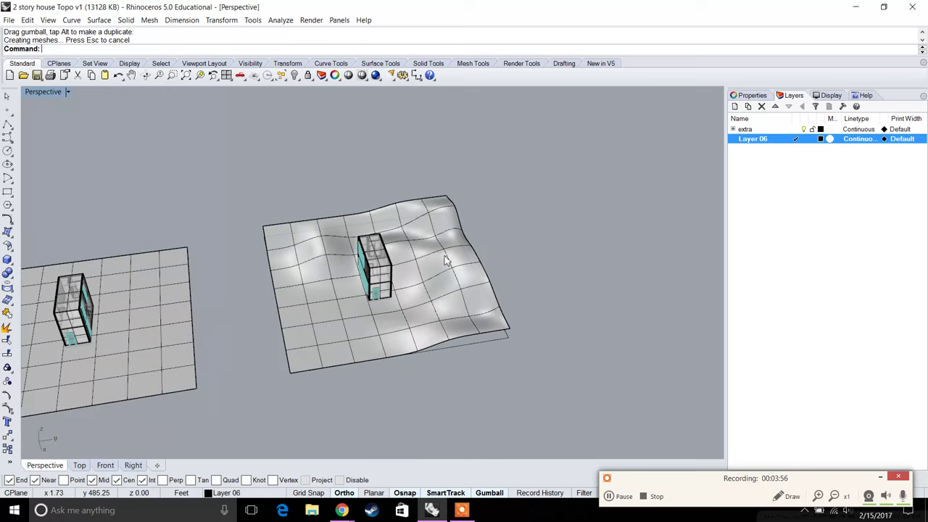
Step: Copy the house with its sculpted topography and boundary square, and place the duplicate further along the Y axis
right_click_drag(432, 300, 526, 408)
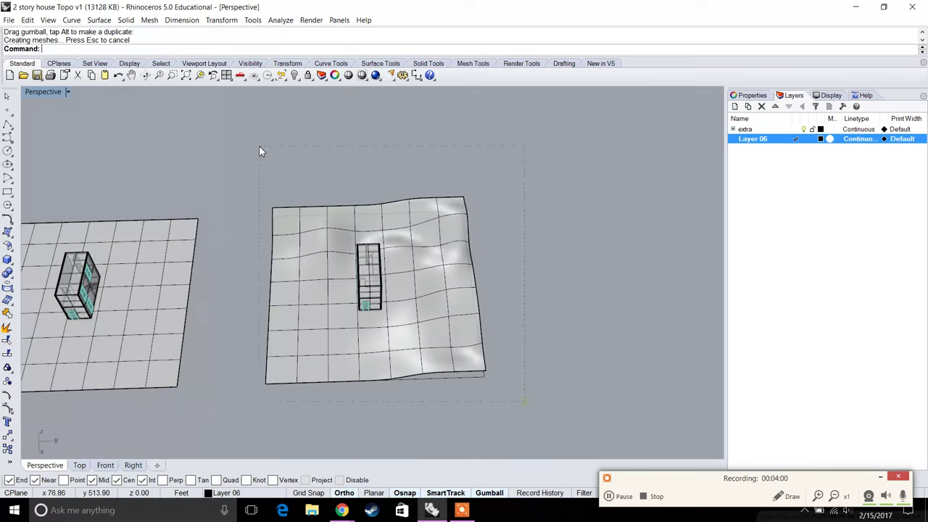
left_click_drag(259, 145, 259, 145)
key("ctrl+c")
key("ctrl+v")
scroll(343, 264, "down", 6)
right_click_drag(344, 264, 300, 272, "shift")
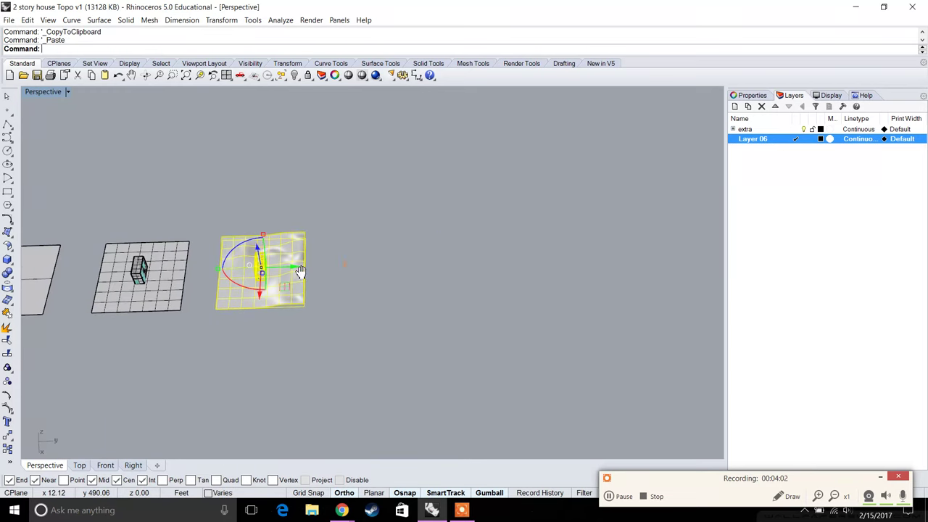
left_click_drag(301, 270, 395, 270)
Step: Move the new copy's square boundary curve straight down below the topography surface
mouse_move(395, 270)
right_mouse_down()
mouse_move(380, 290)
mouse_move(476, 262)
right_mouse_up()
left_click(475, 259)
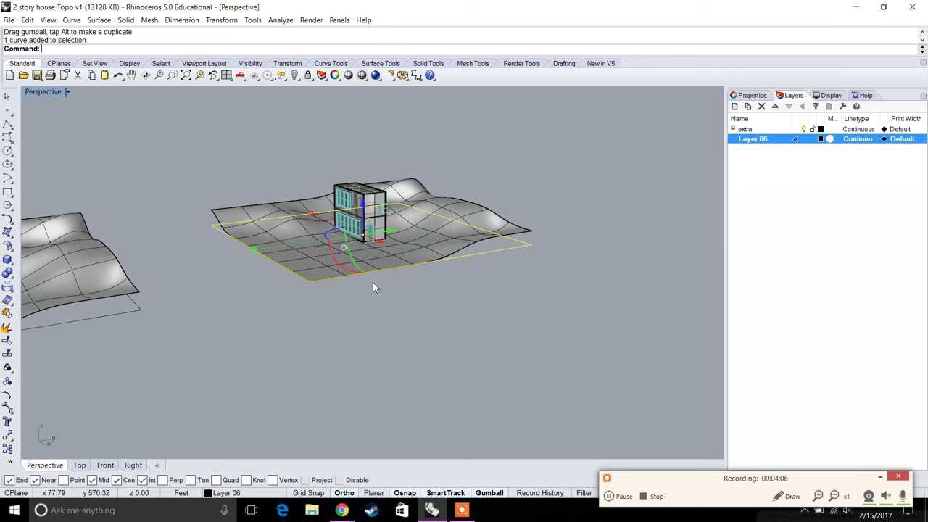
left_click_drag(368, 208, 368, 223)
mouse_move(273, 253)
right_mouse_down()
mouse_move(346, 249)
mouse_move(279, 250)
right_mouse_up()
key("Escape")
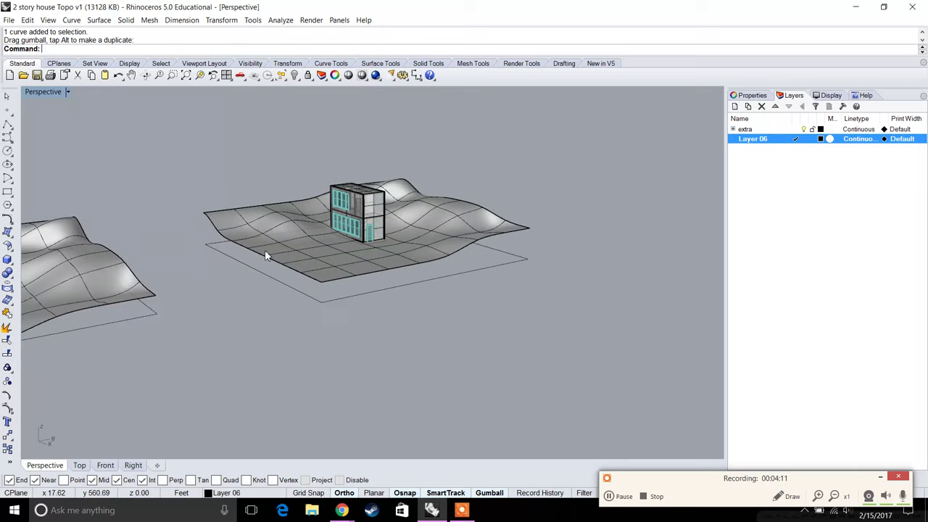
Step: Draw vertical polylines from the terrain's two door-side corners down to the matching corners of the boundary square
left_click(8, 125)
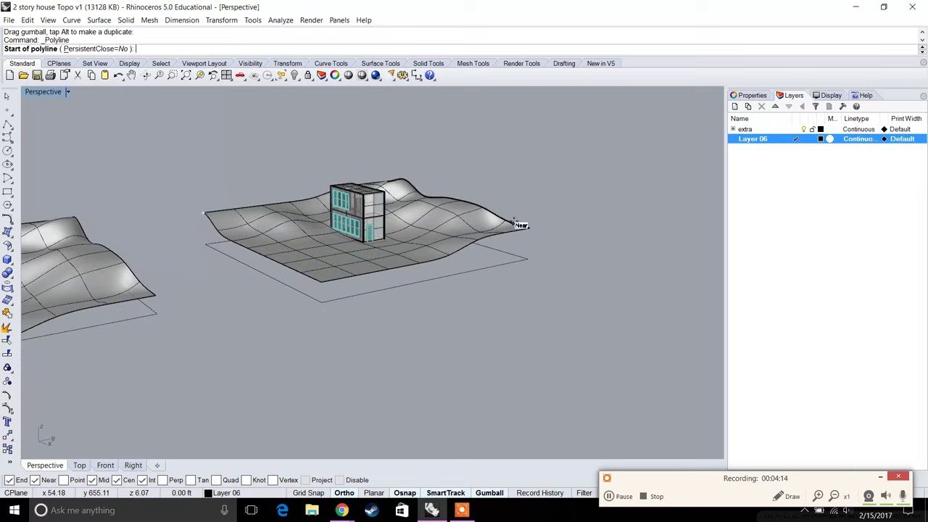
left_click(529, 228)
left_click(529, 257)
key("Return")
key("Return")
left_click(321, 282)
left_click(322, 300)
key("Return")
Step: Draw vertical polylines from the terrain's two remaining corners down to the boundary square's corners
key("Return")
left_click(204, 214)
left_click(205, 240)
key("Return")
right_click_drag(506, 231, 544, 252)
key("Return")
left_click(583, 249)
left_click(574, 295)
key("Return")
Step: Explode the square boundary curve below the terrain into separate segments
mouse_move(576, 292)
right_mouse_down()
mouse_move(534, 267)
mouse_move(384, 275)
mouse_move(501, 269)
mouse_move(409, 280)
mouse_move(418, 265)
mouse_move(419, 290)
right_mouse_up()
left_click(419, 290)
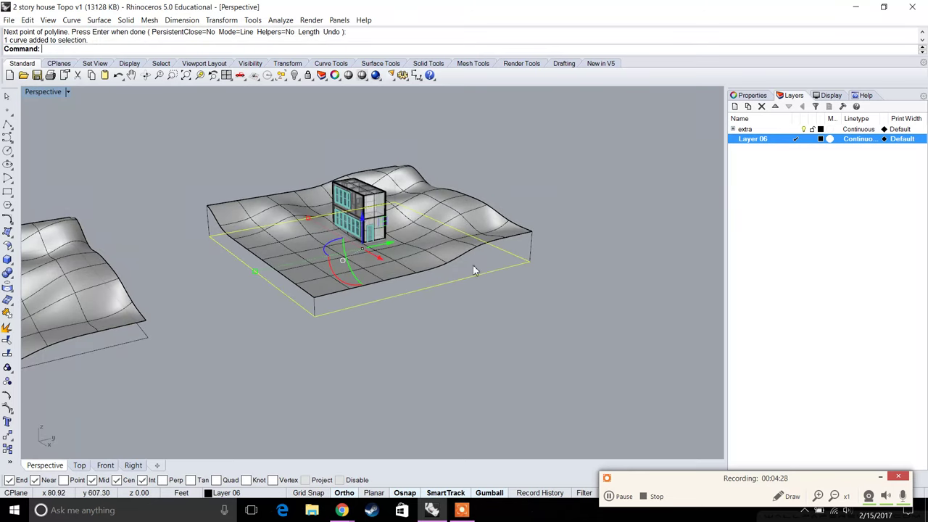
type("Expl")
key("Return")
key("Escape")
Step: Create a planar side wall on the door side with PlanarSrf from the base line, terrain edge and vertical corner lines
right_click_drag(375, 305, 389, 280)
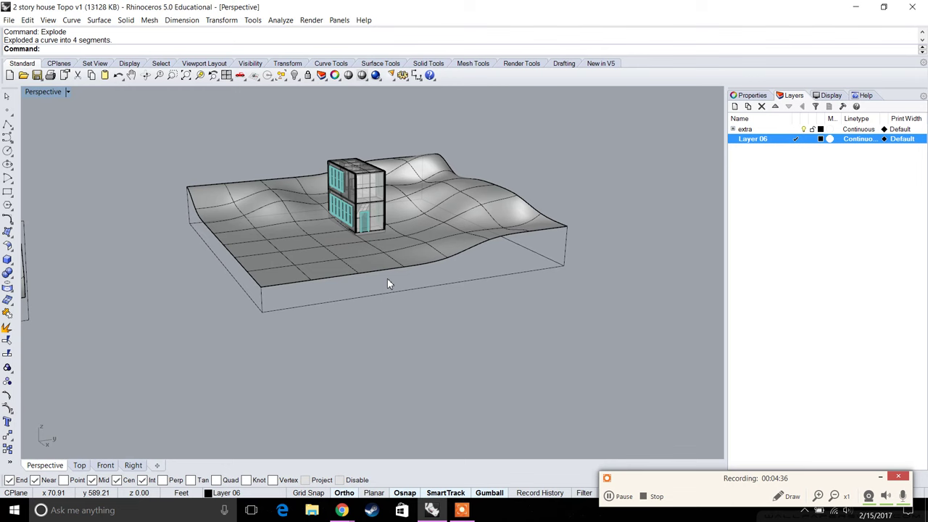
type("Pl")
key("Return")
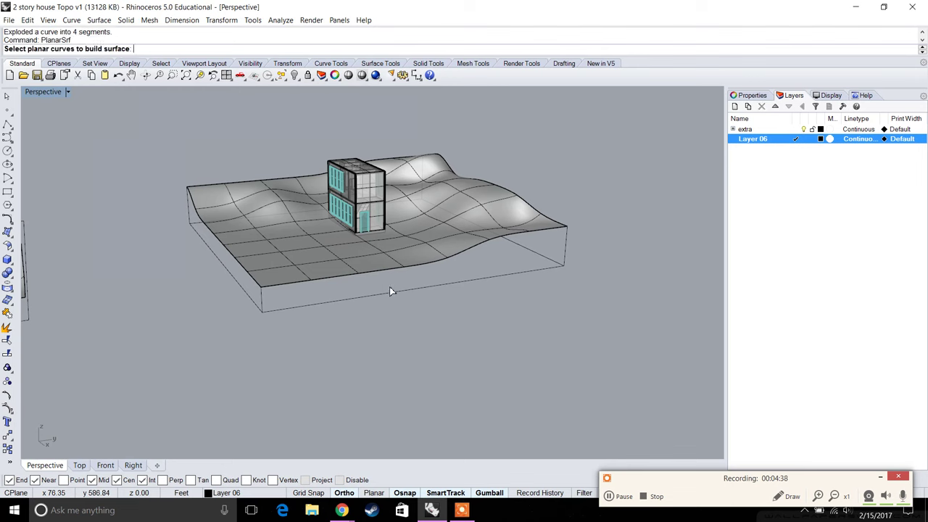
left_click(403, 288)
left_click(417, 264)
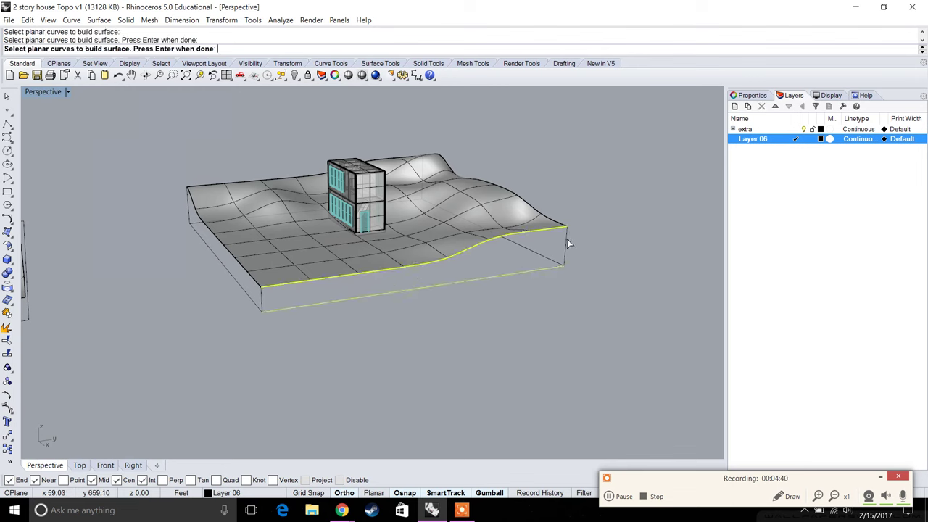
right_click(460, 297)
right_click_drag(460, 297, 410, 289)
Step: Create the second planar side wall with PlanarSrf from the adjacent terrain edge, corner lines and base line
right_click(410, 289)
left_click(404, 285)
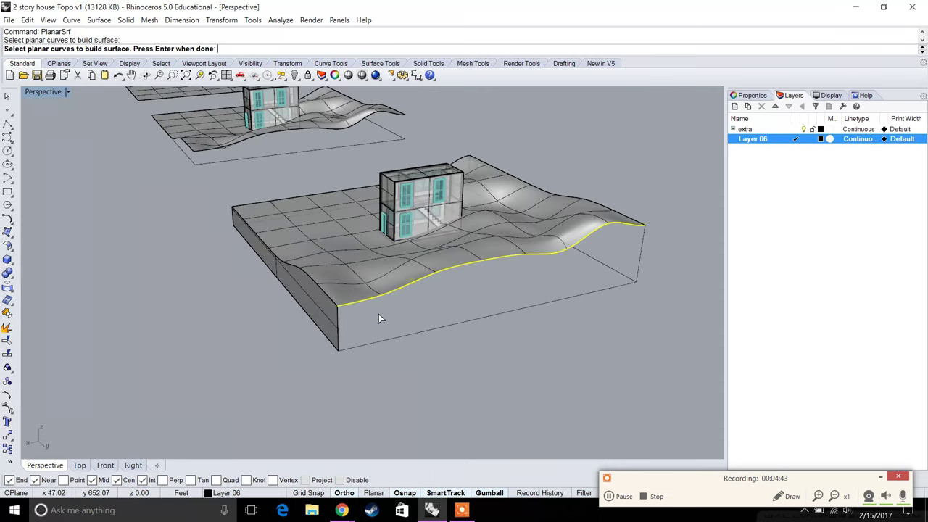
left_click(338, 324)
left_click(530, 262)
left_click(528, 304)
key("Return")
Step: Try to create the third side wall with PlanarSrf from the terrain edge, one wall edge and the base line
right_click_drag(641, 255, 484, 274)
key("Return")
left_click(417, 336)
left_click(263, 381)
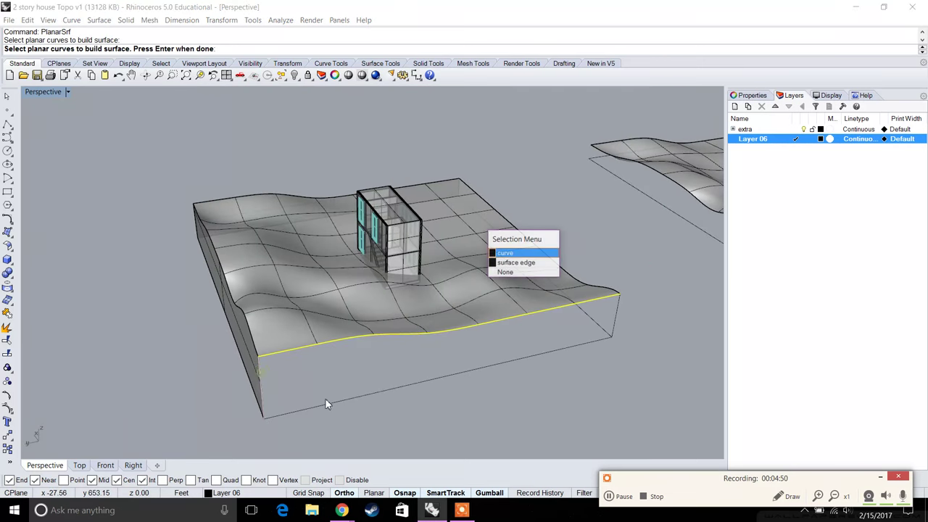
left_click(511, 263)
left_click(537, 356)
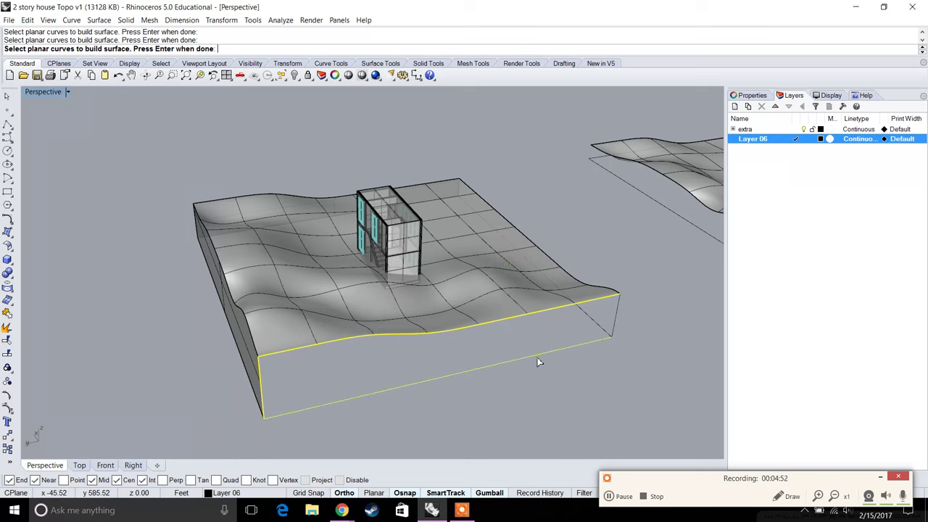
key("Return")
Step: Create the third planar side wall from the terrain edge, the corner line, the adjoining wall's surface edge and the base line
key("Return")
left_click(616, 319)
left_click(592, 300)
left_click(254, 370)
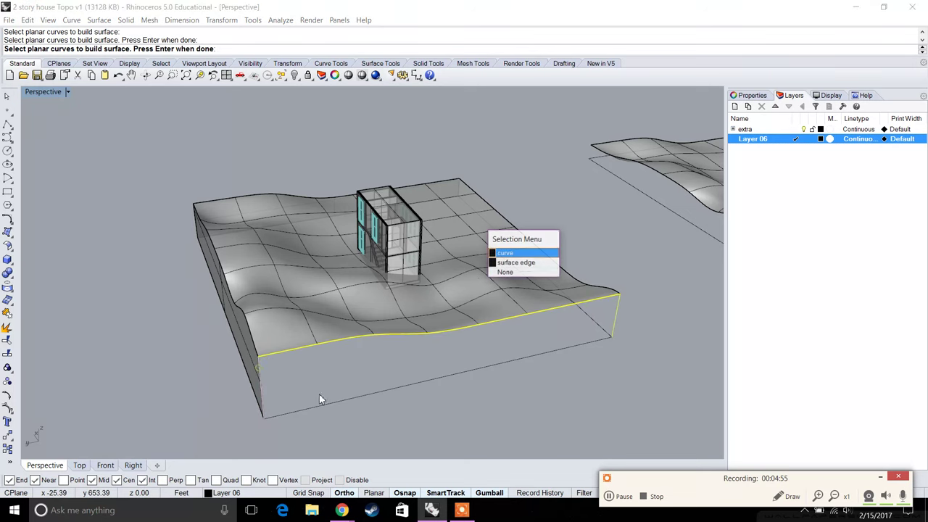
left_click(515, 262)
left_click(528, 356)
key("Return")
Step: Create the fourth planar side wall with PlanarSrf from the terrain edge, the base line and the adjoining walls' vertical edges
right_click_drag(595, 319, 391, 319)
key("Return")
left_click(387, 315)
left_click(402, 335)
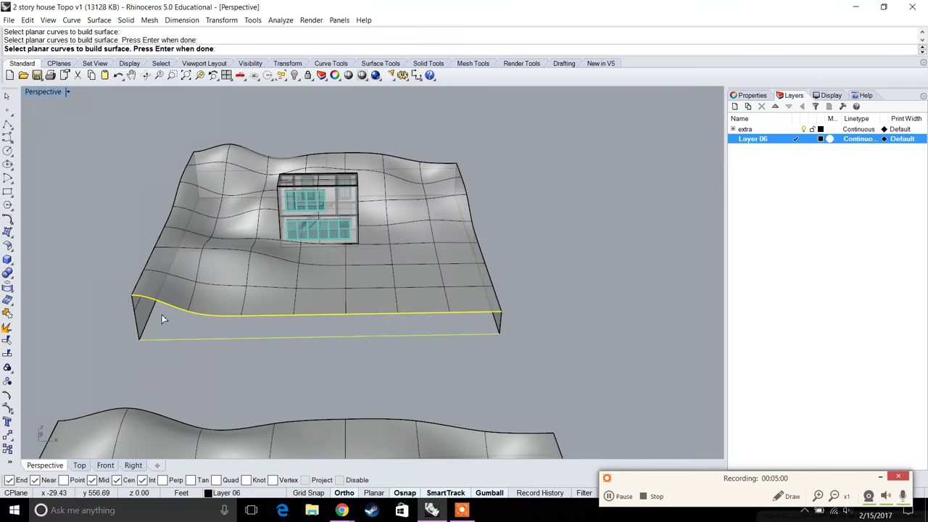
left_click(136, 319)
left_click(514, 272)
left_click(501, 321)
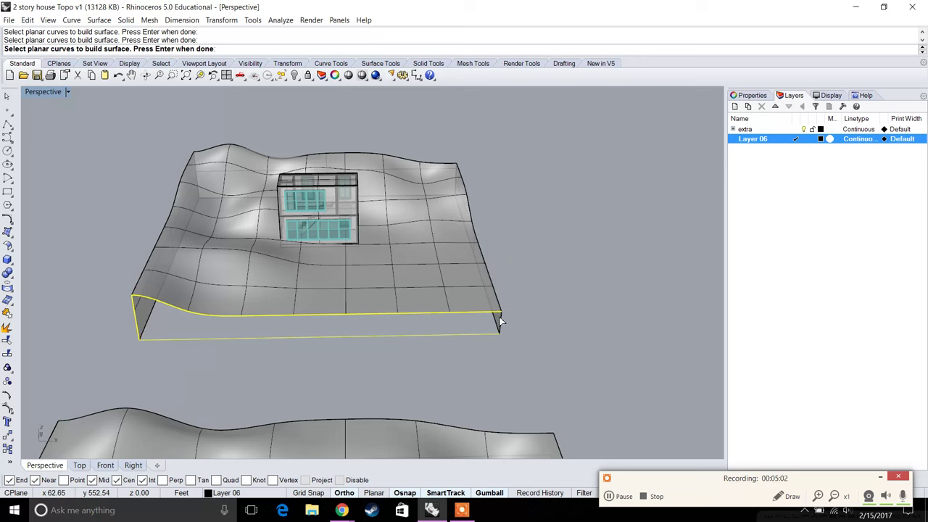
left_click(519, 263)
key("Return")
Step: Set the Perspective view's display mode to Shaded and inspect the underside of the enclosed terrain
right_click_drag(563, 284, 343, 247)
left_click(67, 90)
left_click(51, 129)
mouse_move(181, 217)
right_mouse_down()
mouse_move(477, 173)
mouse_move(327, 171)
mouse_move(150, 148)
mouse_move(191, 118)
mouse_move(210, 140)
mouse_move(3, 183)
right_mouse_up()
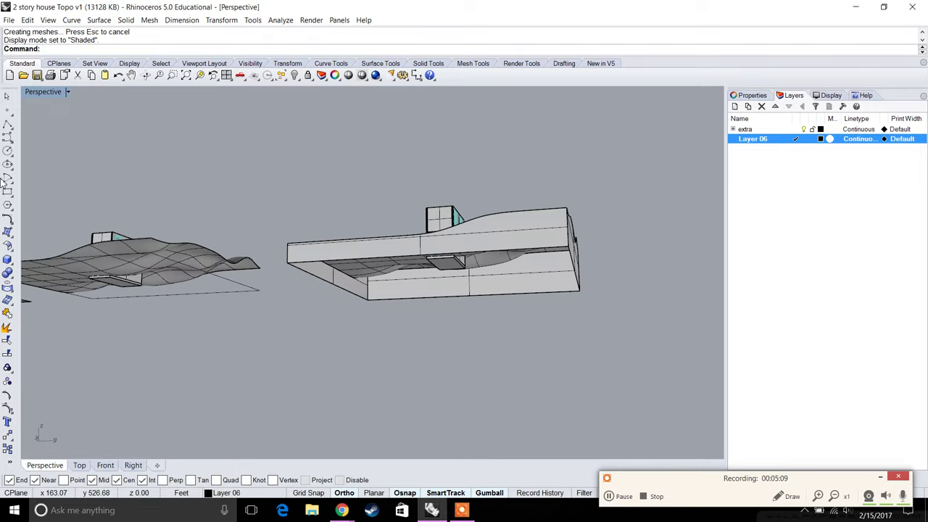
Step: Close the open underside of the terrain with a surface from corner points, snapping to the four base corners
left_click(5, 234)
key("Escape")
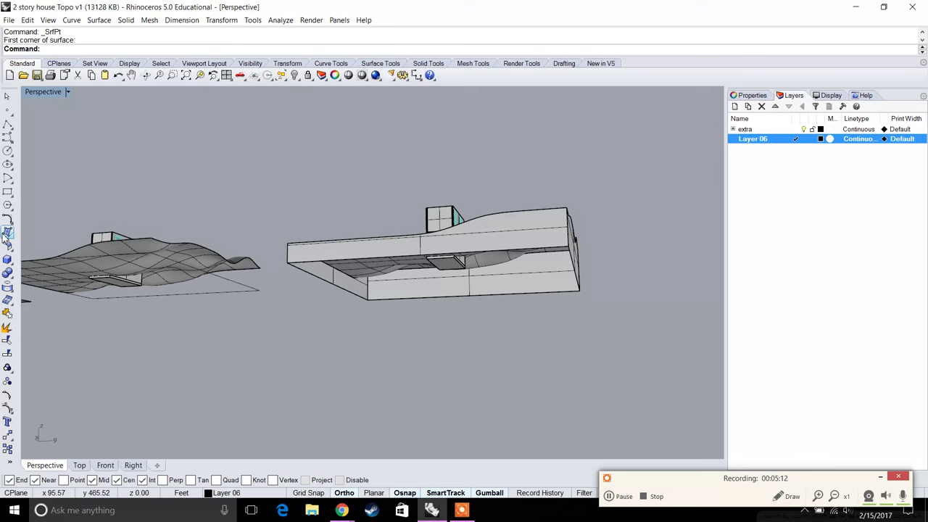
left_click(6, 234)
left_click(286, 262)
left_click(367, 299)
left_click(578, 291)
right_click_drag(578, 293, 612, 311)
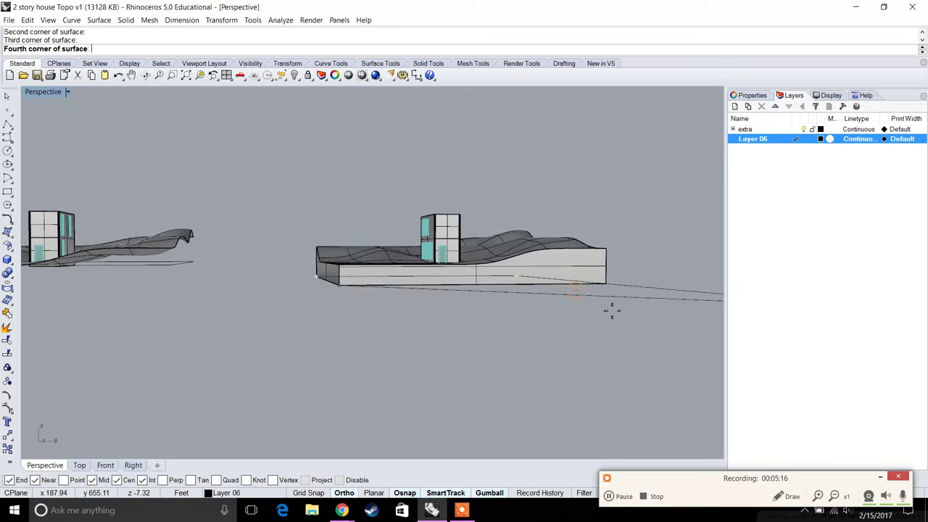
left_click(611, 285)
Step: Copy and paste the enclosed terrain with its house, and move the duplicate next to the original
right_click_drag(503, 276, 485, 326)
left_click_drag(298, 175, 298, 176)
key("ctrl+c")
key("ctrl+v")
right_click_drag(377, 247, 275, 250)
left_click_drag(273, 250, 464, 272)
key("Escape")
right_click_drag(414, 265, 458, 267)
Step: Create a red layer named contour and make it the current layer
right_click(770, 168)
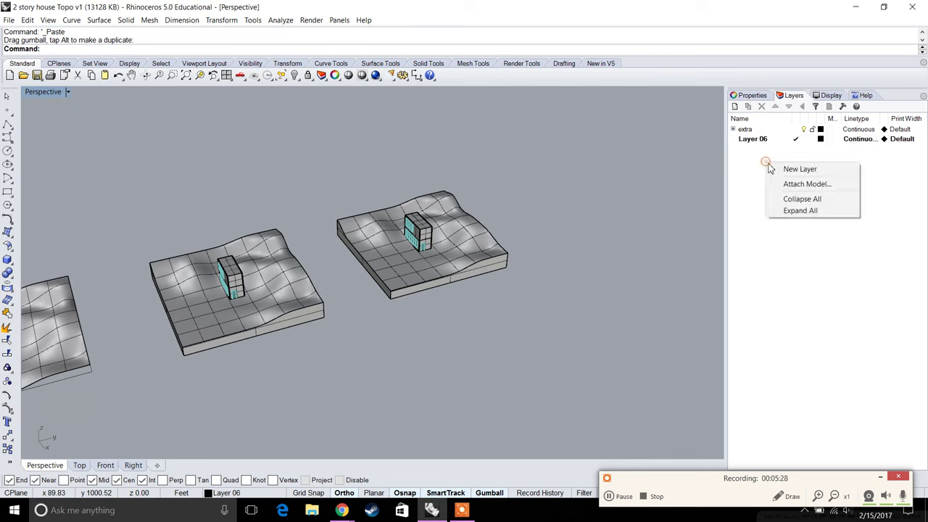
left_click(773, 173)
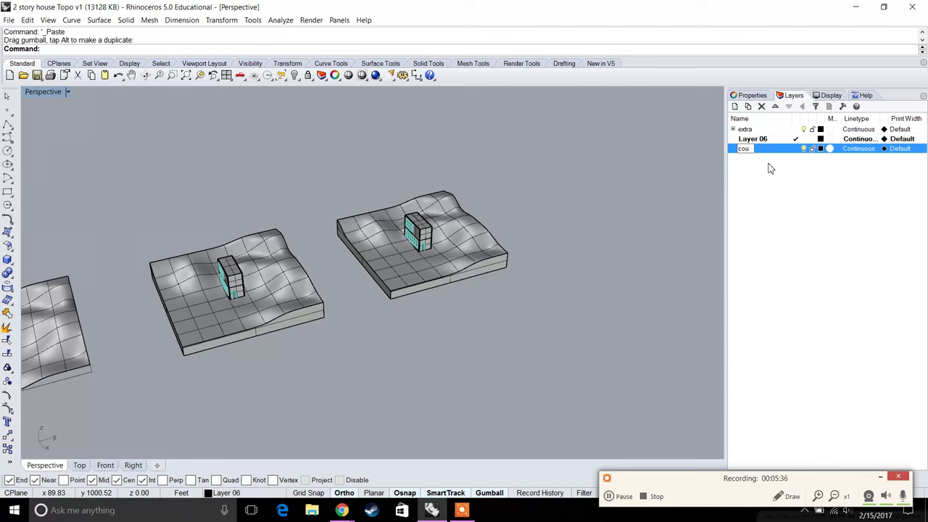
left_click(768, 163)
right_click(754, 145)
left_click(750, 182)
key("Return")
left_click(767, 166)
double_click(764, 149)
left_click(830, 148)
left_click(485, 208)
left_click(518, 357)
Step: Run Contour on the copied terrain surface from its lower corner, with a vertical direction and 1' between contours
right_click_drag(473, 302, 543, 304)
scroll(407, 246, "up", 5)
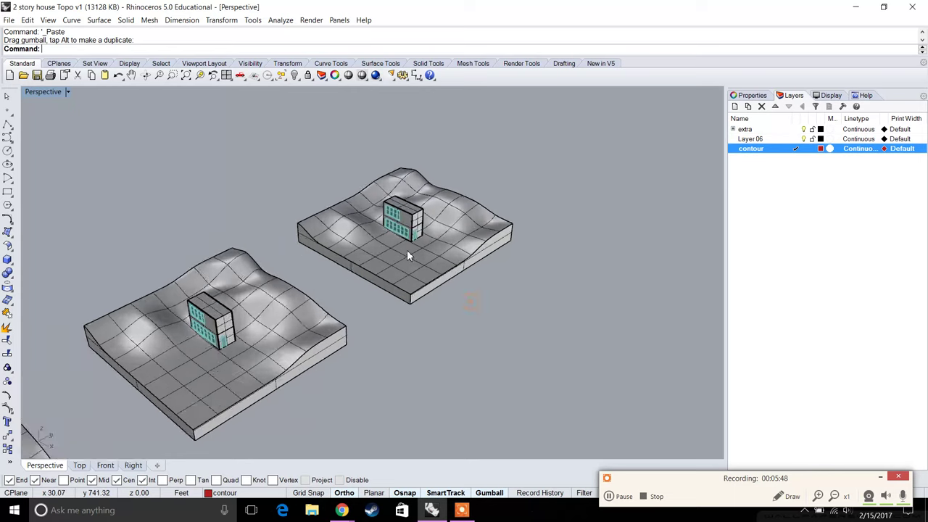
left_click(438, 259)
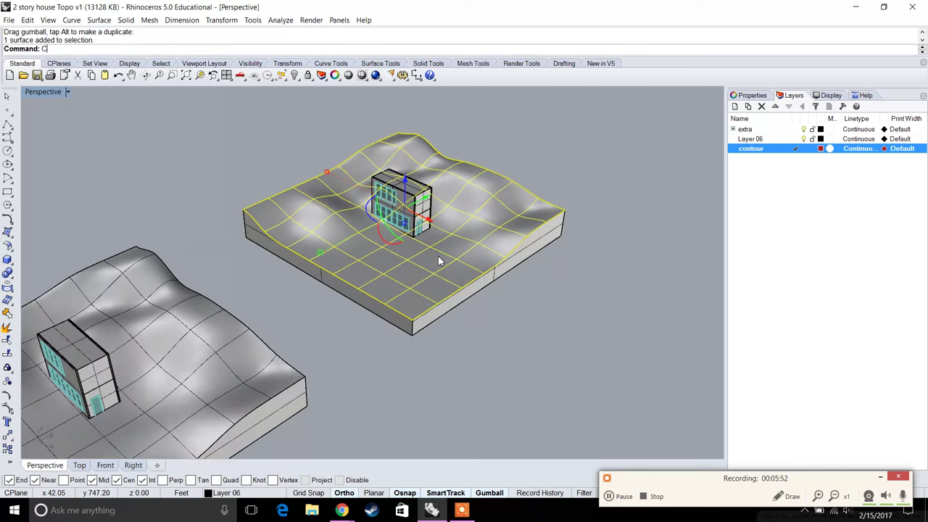
type("Contour")
key("Return")
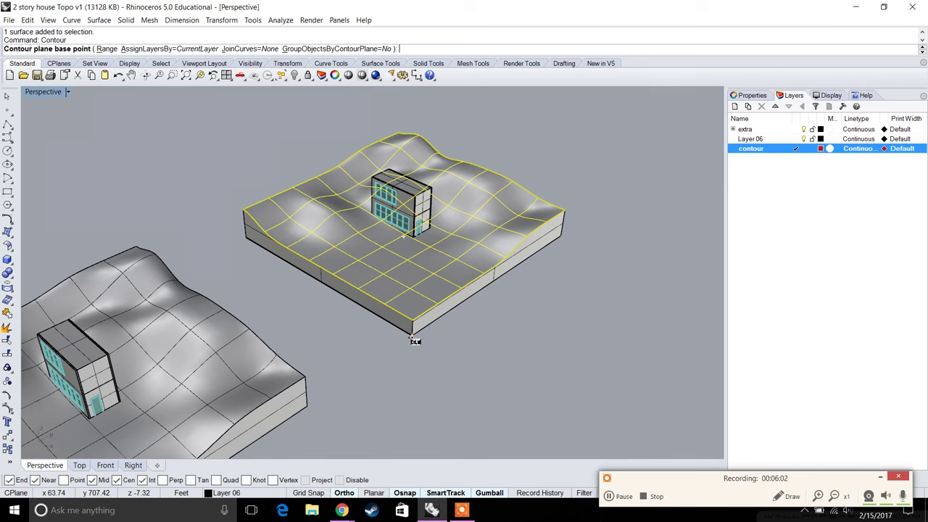
left_click(413, 338)
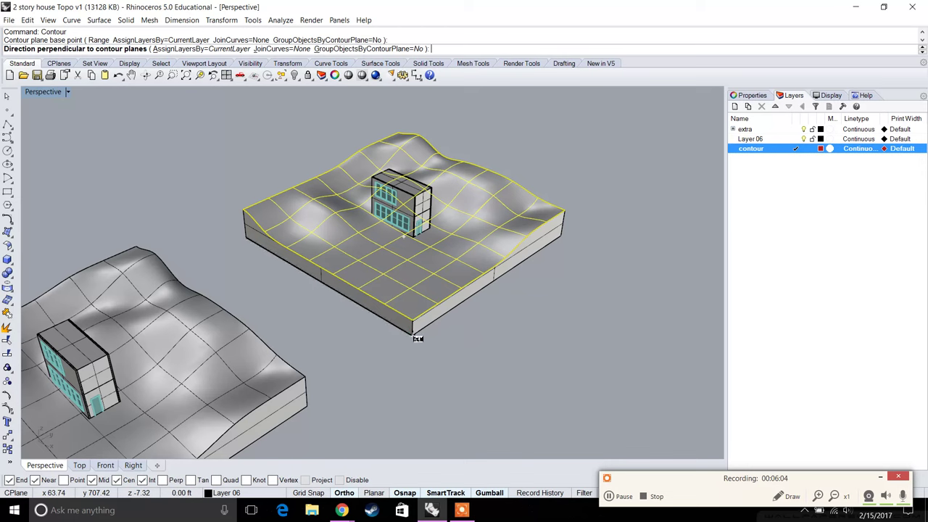
double_click(43, 93)
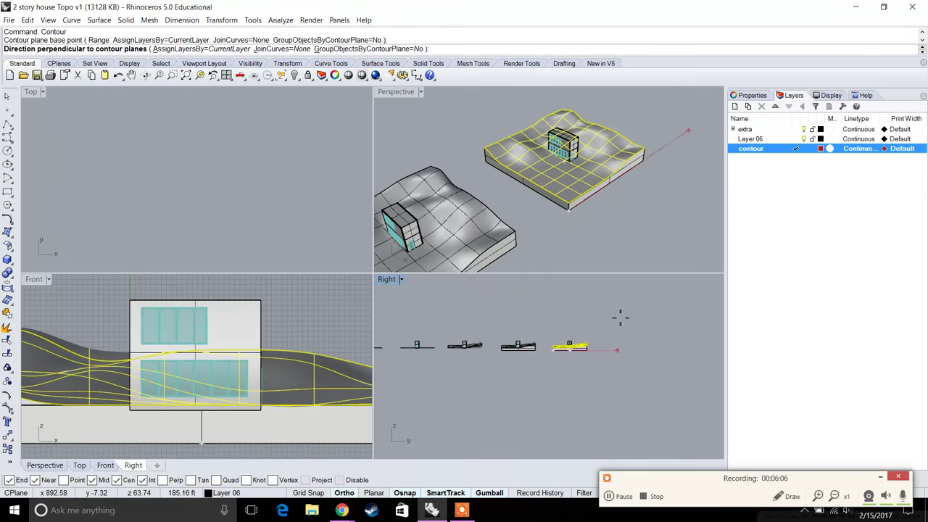
left_click(528, 304)
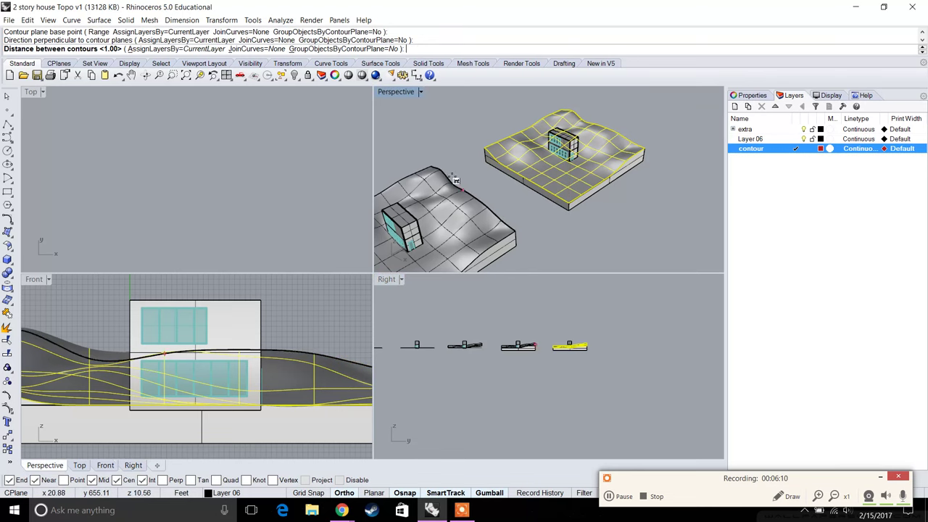
double_click(395, 92)
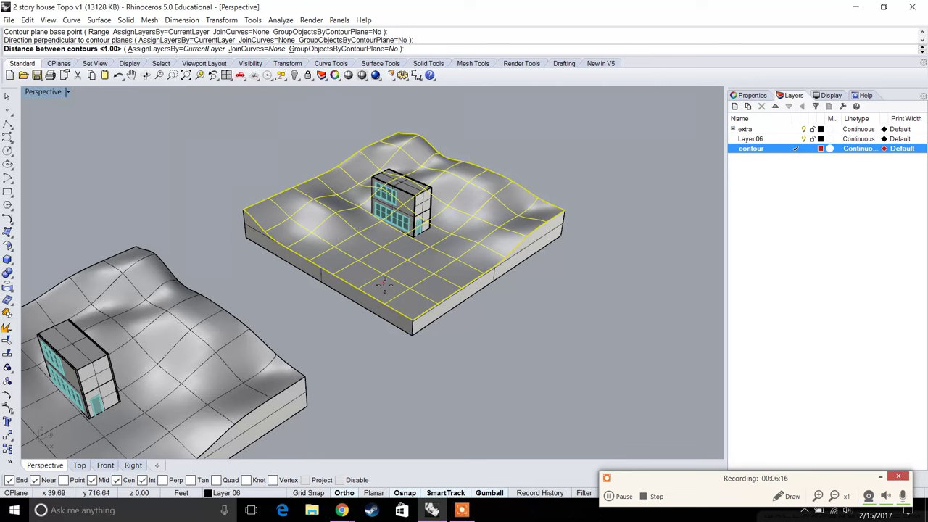
type("1'")
key("Return")
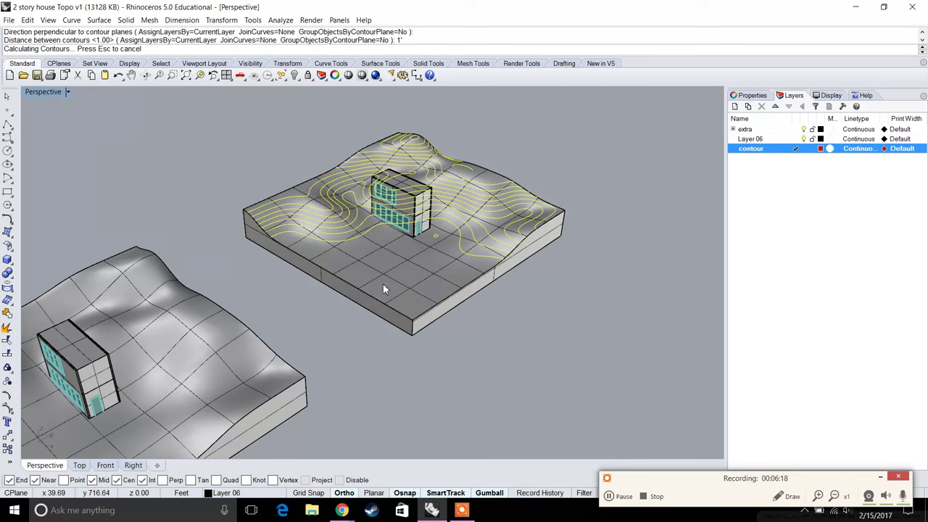
Step: Assign the new contour curves to the contour layer and clear the selection
right_click_drag(404, 276, 394, 251)
scroll(394, 251, "up", 5)
right_click_drag(368, 219, 502, 243)
right_click(761, 152)
left_click(792, 334)
right_click_drag(575, 304, 425, 262)
key("Escape")
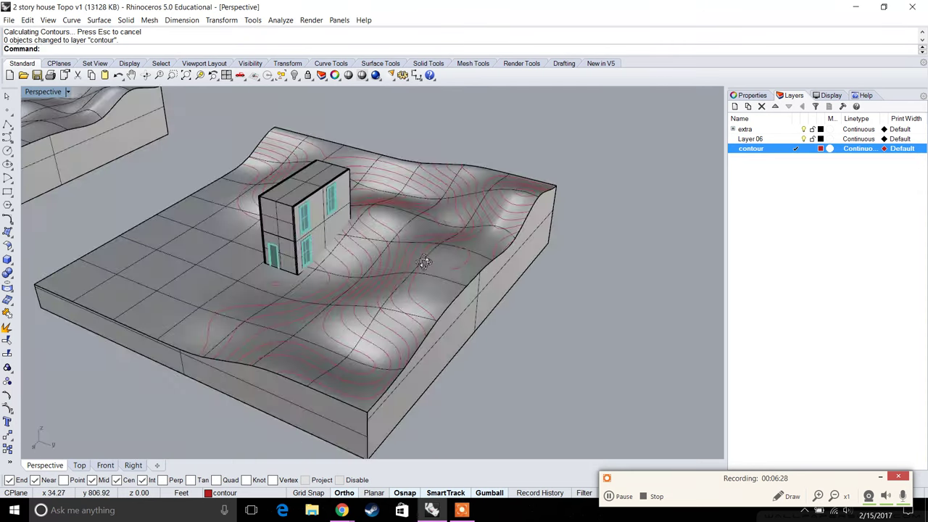
Step: Examine the contour curves around the house and along the terrain slopes
scroll(449, 213, "up", 4)
left_click(425, 215)
scroll(419, 183, "up", 4)
right_click_drag(419, 183, 520, 195)
scroll(417, 189, "down", 3)
scroll(415, 195, "up", 2)
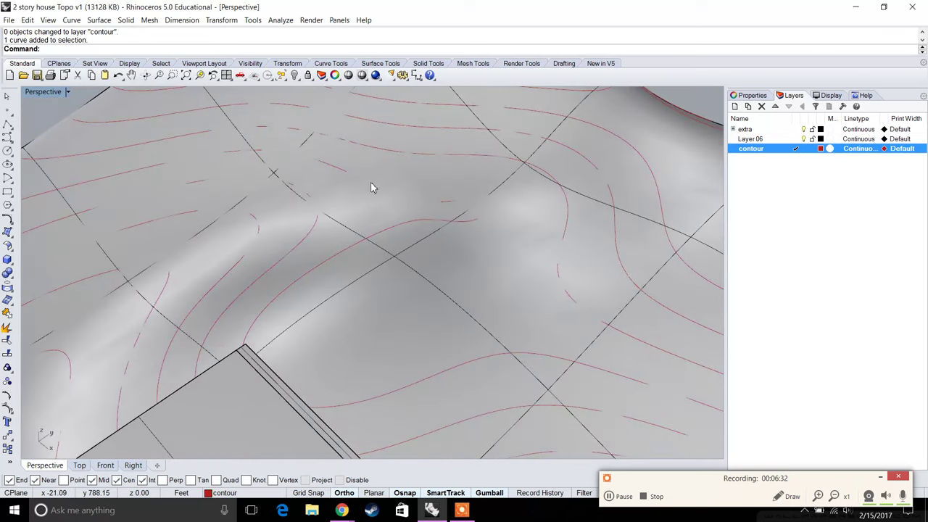
scroll(458, 215, "down", 3)
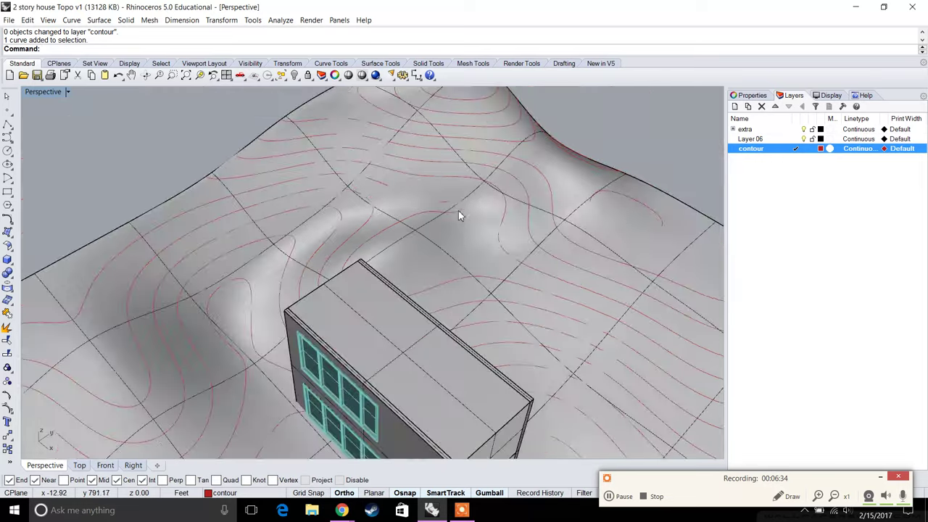
left_click(589, 202)
left_click(549, 251)
key("Escape")
right_click_drag(557, 233, 462, 234)
scroll(449, 235, "down", 5)
right_click_drag(373, 355, 457, 301)
right_click_drag(414, 330, 383, 274)
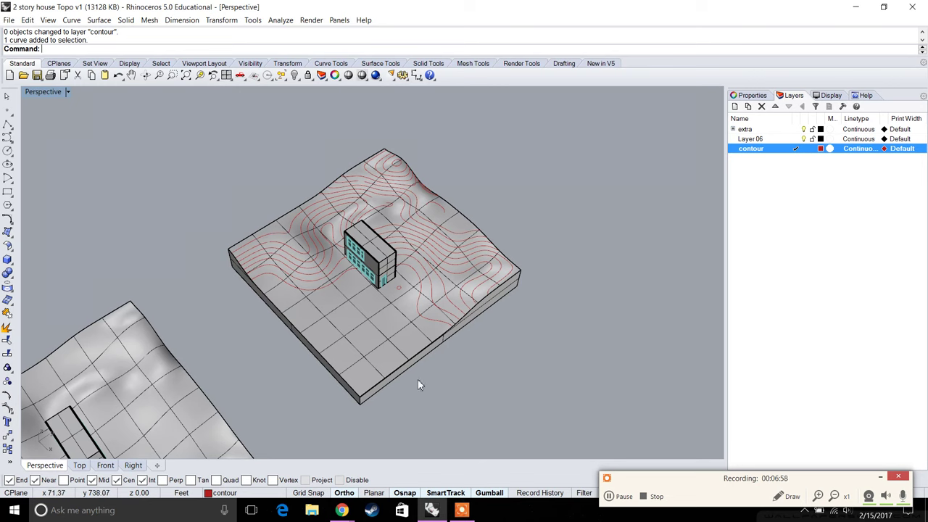
Step: Switch to Chrome and open the Rhino 2D Drafting Symbols resource page from the "rhino 2d symbol library" search results
mouse_move(342, 509)
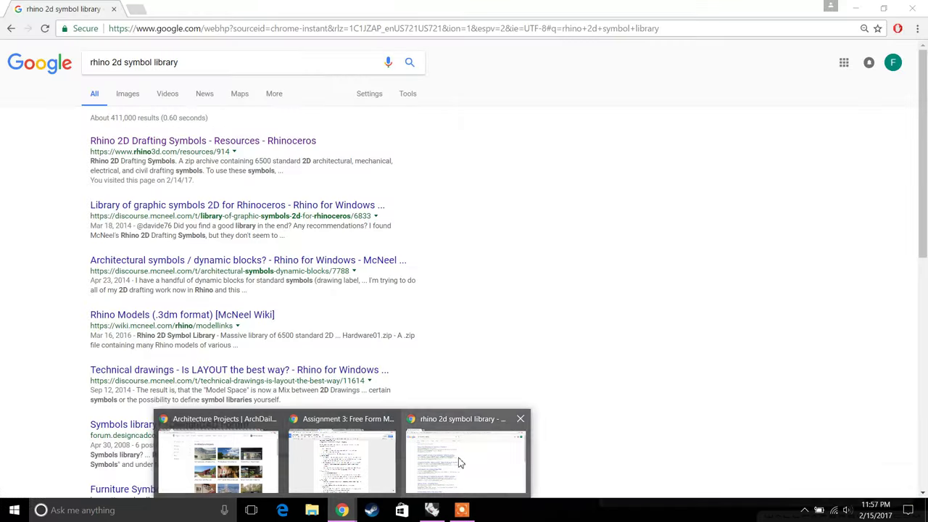
left_click(450, 466)
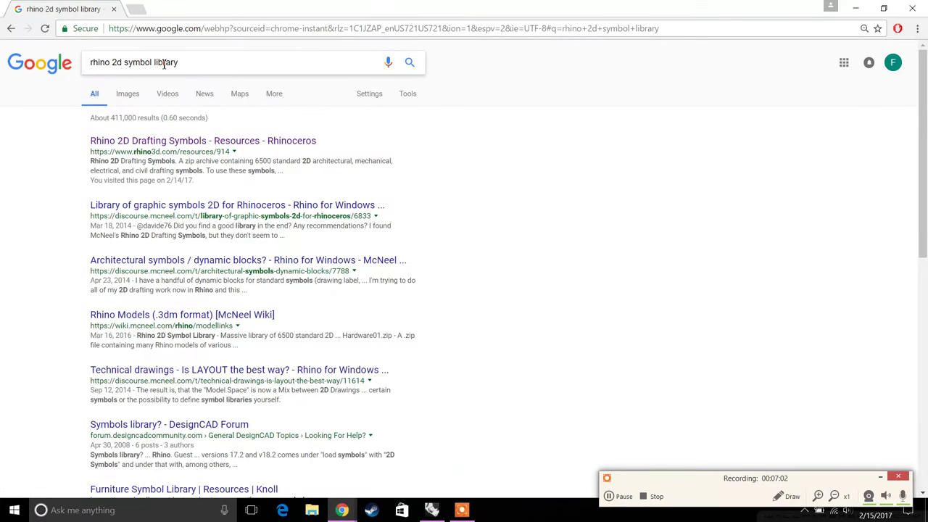
left_click(231, 143)
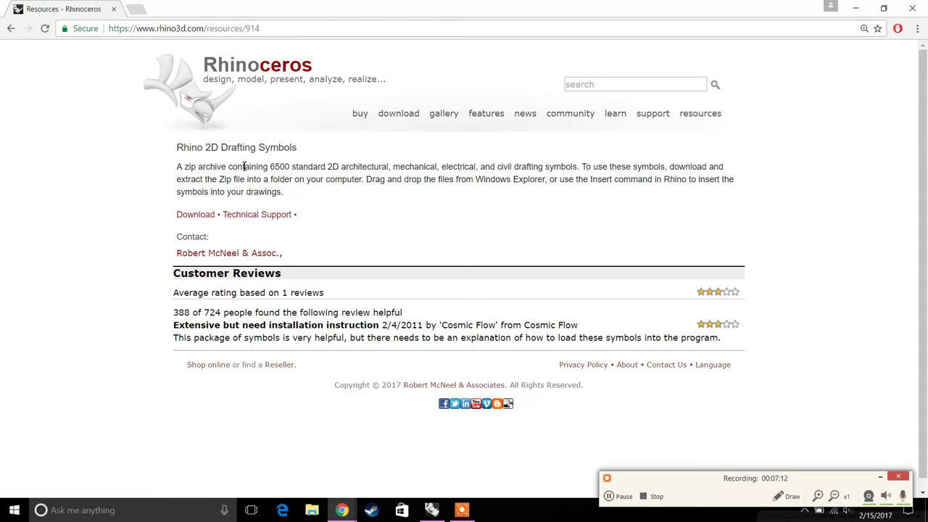
Step: Switch back to Rhinoceros and show the contoured terrain in the maximized Top view
left_click(432, 510)
right_click_drag(448, 320, 400, 332)
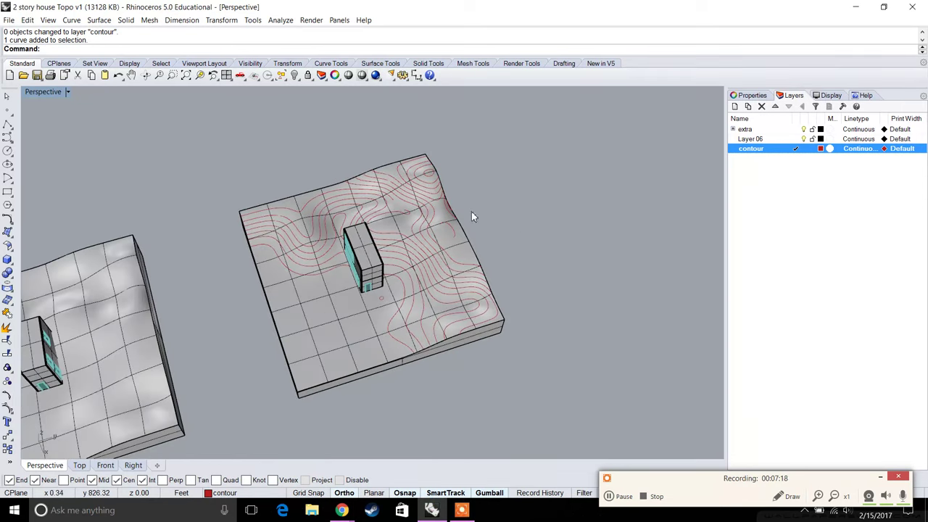
right_click_drag(366, 277, 431, 250)
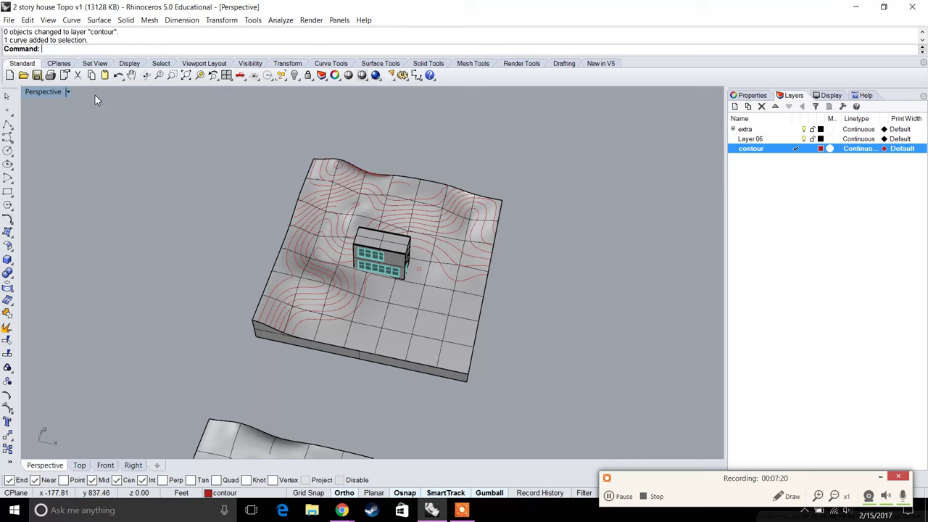
double_click(31, 91)
double_click(31, 90)
scroll(299, 205, "down", 4)
scroll(398, 266, "up", 8)
scroll(384, 260, "up", 3)
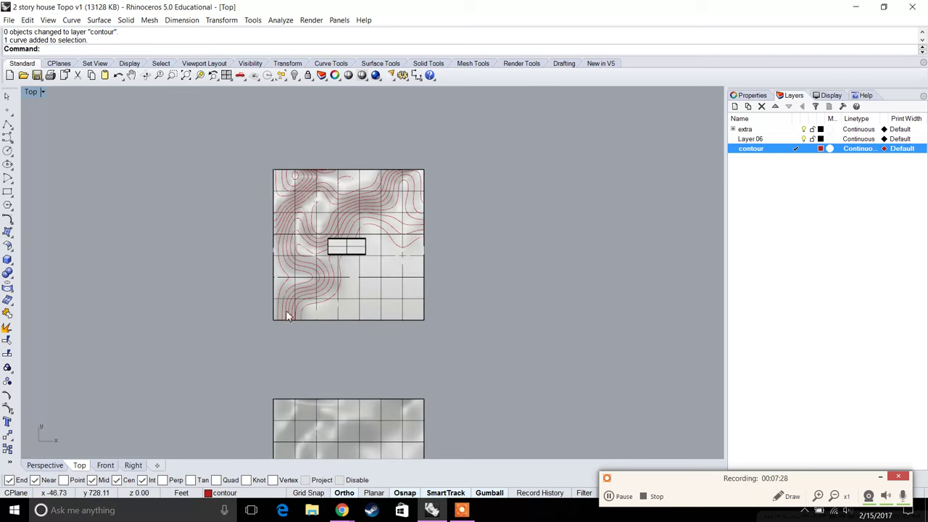
scroll(353, 203, "up", 2)
scroll(406, 341, "down", 2)
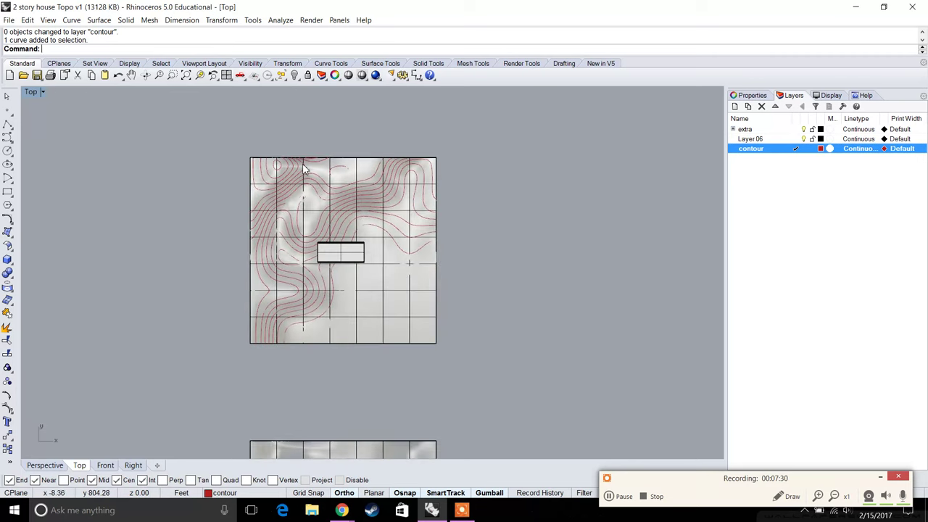
Step: Generate a 2D drawing of the contoured terrain and house with Make2D, using the Current View layout
left_click_drag(459, 328, 182, 138)
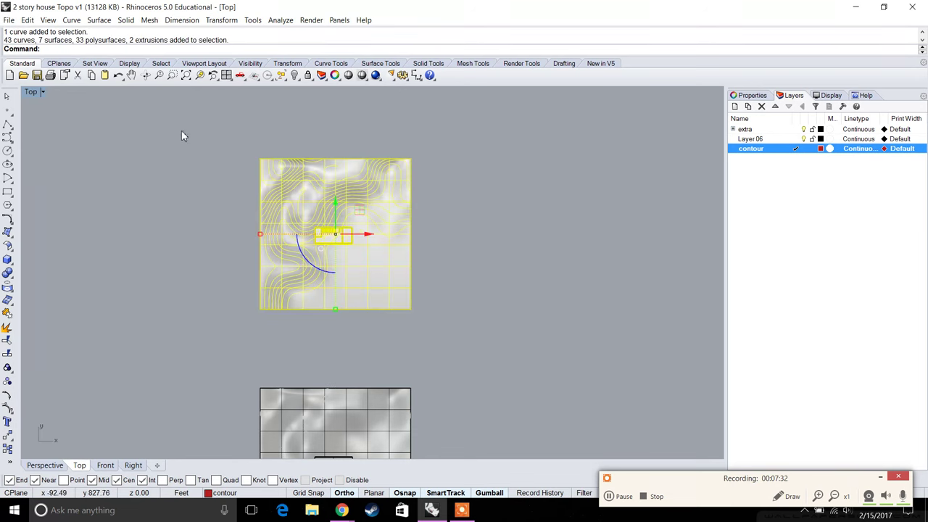
type("Make2D")
key("Return")
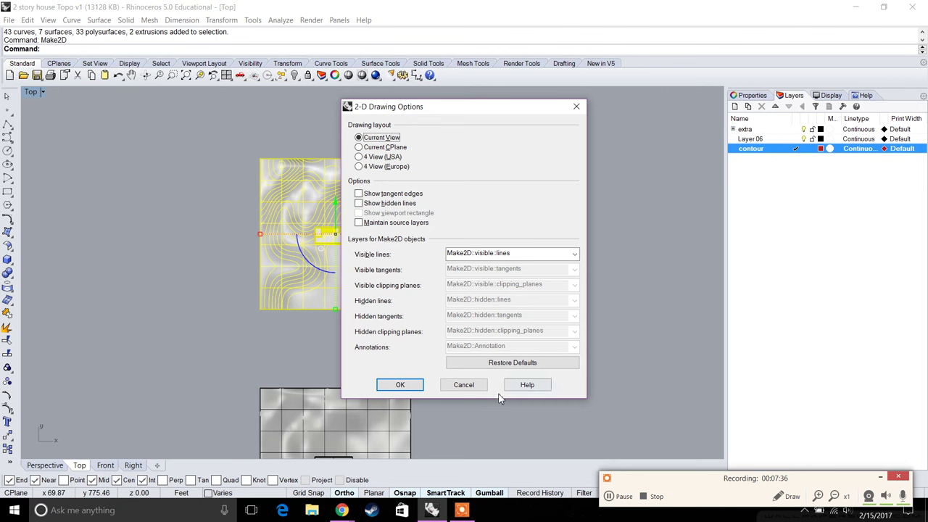
left_click(400, 385)
Step: Move the generated 2D drawing clear of the column of terrain models into empty space
scroll(334, 334, "down", 3)
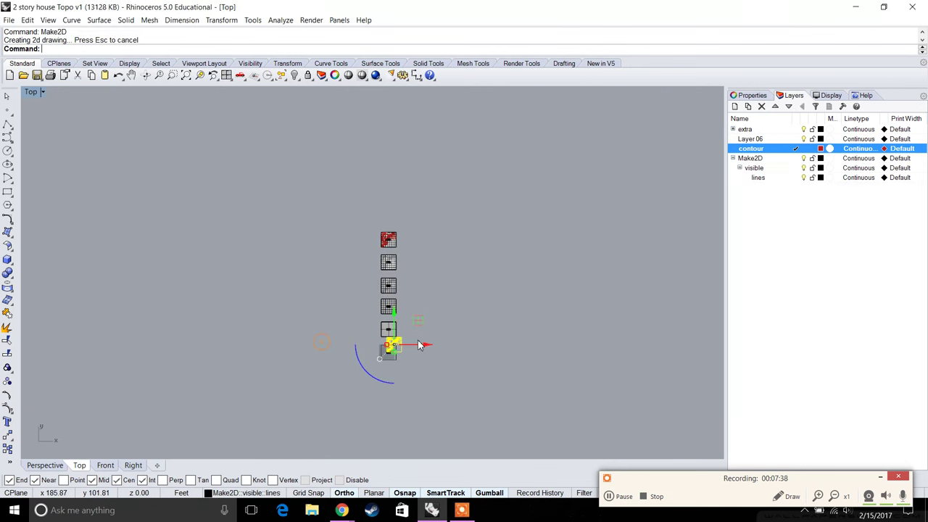
scroll(418, 341, "up", 10)
left_click_drag(385, 355, 275, 364)
scroll(257, 364, "up", 10)
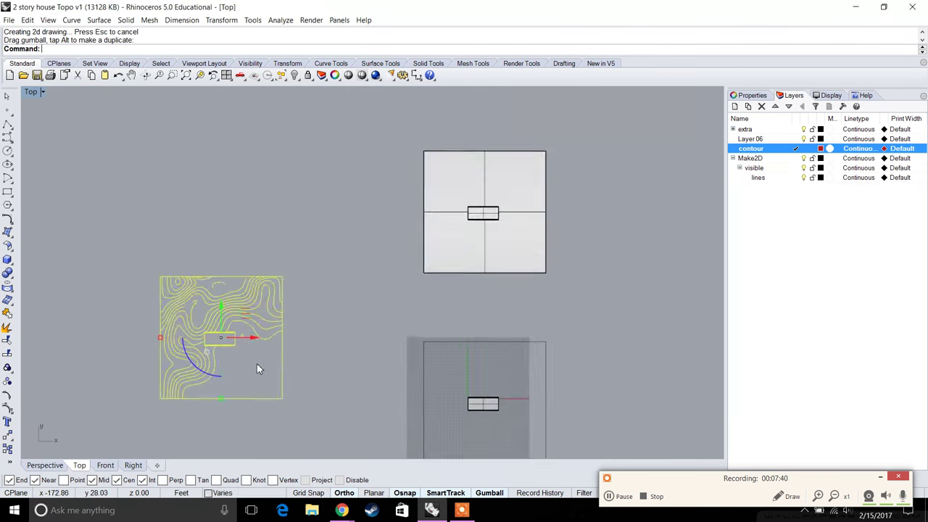
Step: Delete a stray curve from the 2D contour drawing
scroll(257, 369, "up", 3)
key("Escape")
scroll(325, 363, "up", 6)
left_click(347, 366)
key("Delete")
scroll(384, 269, "down", 8)
scroll(340, 312, "up", 3)
Step: Make the Make2D lines layer current and, with Ortho off, bridge the gap in the broken contour northwest of the house using a control-point curve
right_click_drag(305, 310, 338, 239)
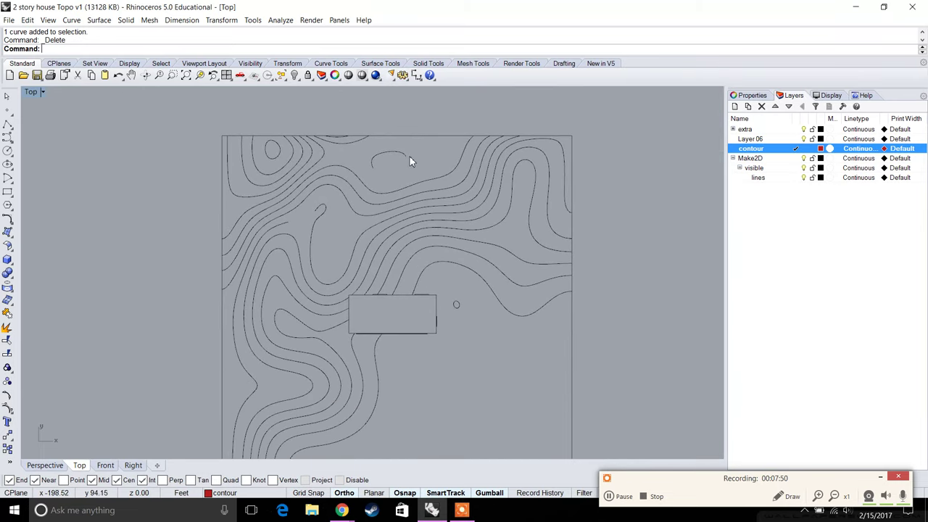
scroll(315, 209, "up", 3)
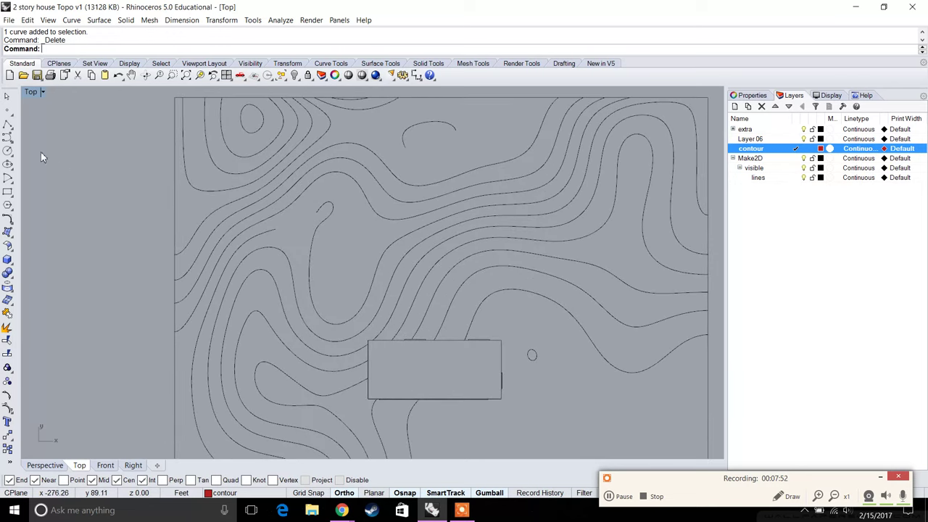
left_click(7, 137)
scroll(257, 190, "up", 3)
left_click(290, 248)
scroll(290, 248, "up", 2)
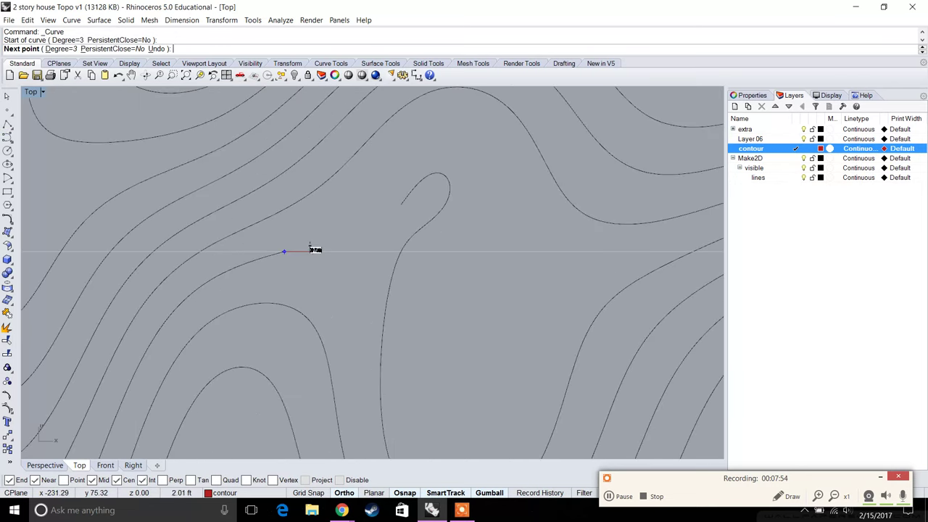
left_click(761, 179)
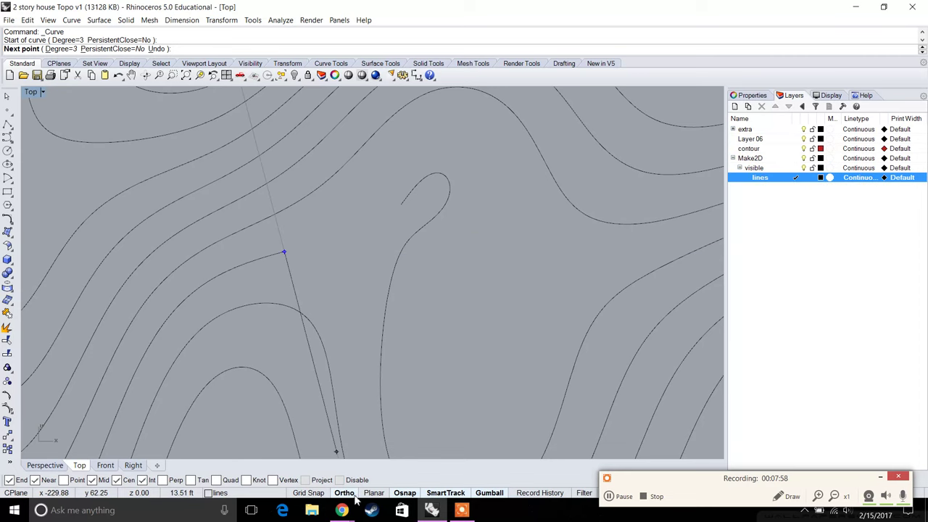
left_click(333, 240)
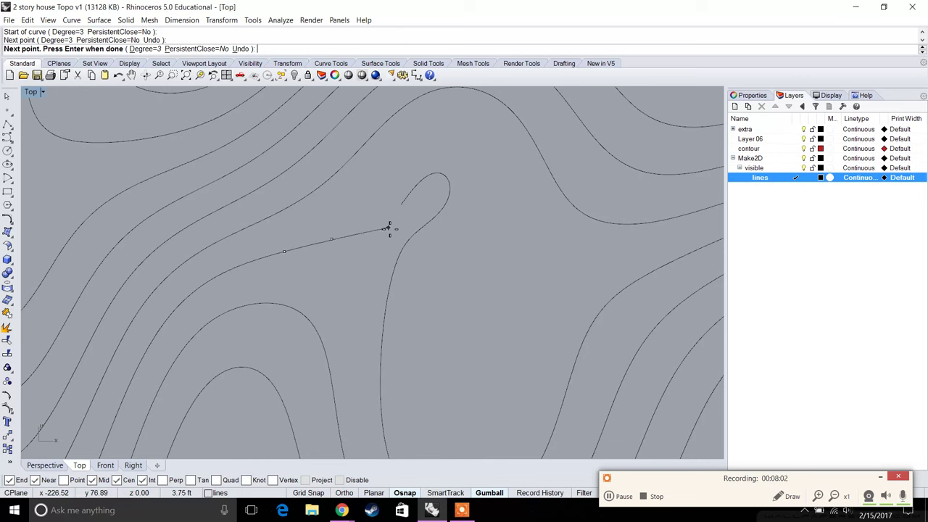
left_click(388, 227)
left_click(401, 210)
key("Return")
Step: Close the open oval contour near the terrain's north edge with a control-point curve connecting its two loose ends
scroll(403, 205, "down", 10)
right_click_drag(434, 201, 375, 253)
scroll(408, 190, "up", 6)
right_click(439, 200)
left_click(453, 191)
right_click_drag(456, 191, 344, 241)
scroll(346, 245, "up", 2)
left_click(356, 260)
left_click(380, 270)
left_click(420, 276)
left_click(461, 271)
left_click(493, 259)
left_click(522, 236)
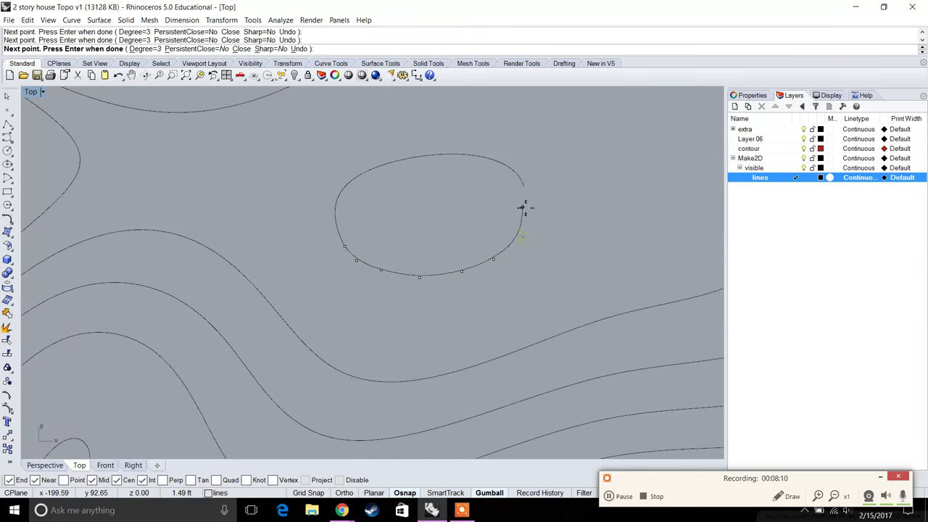
left_click(527, 193)
Step: Select all contour curves in the 2D drawing, excluding the house and boundary lines, and change them to the contour layer
scroll(423, 226, "down", 4)
right_click_drag(424, 226, 392, 206)
right_click_drag(222, 319, 243, 293)
scroll(378, 211, "down", 6)
right_click_drag(353, 309, 349, 239)
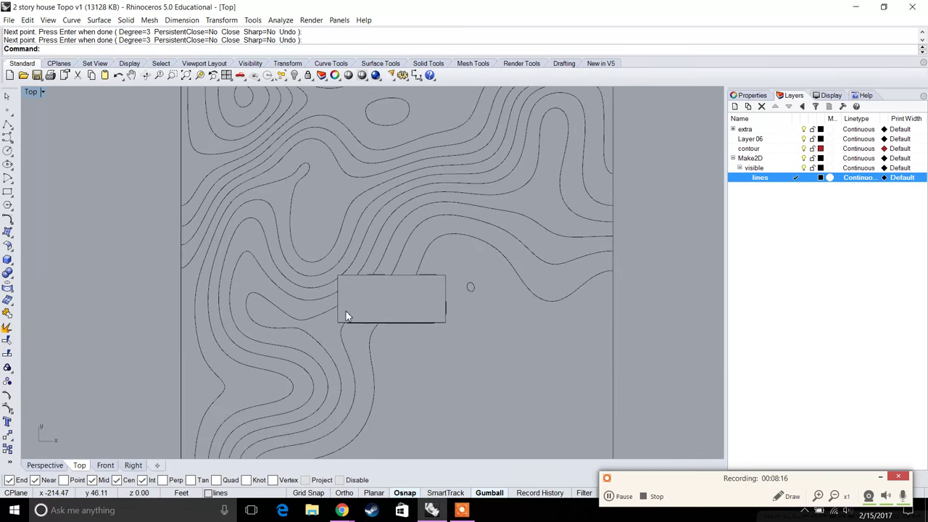
scroll(350, 314, "down", 2)
right_click_drag(387, 337, 429, 323)
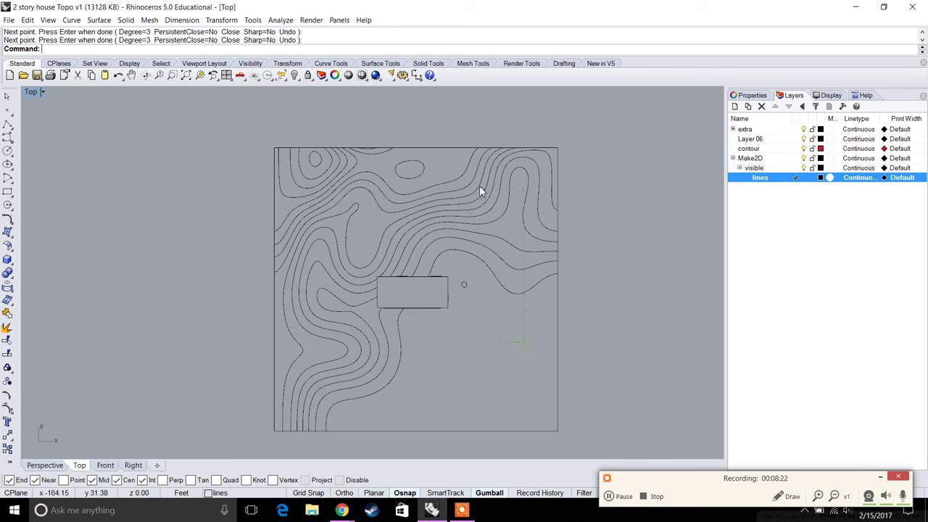
left_click_drag(479, 186, 458, 161)
left_click_drag(289, 338, 289, 338)
left_click_drag(369, 229, 355, 209)
left_click_drag(288, 166, 369, 152)
left_click(368, 151, "shift")
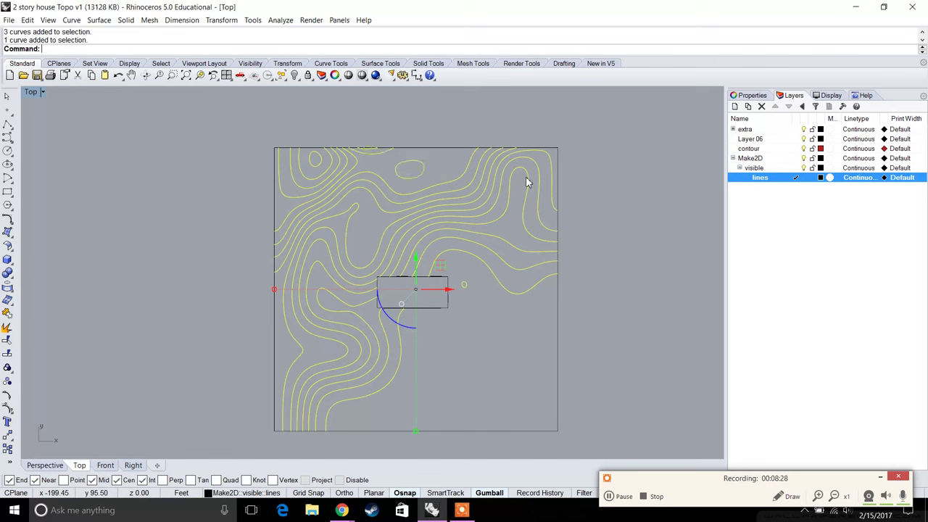
right_click(755, 148)
left_click(805, 332)
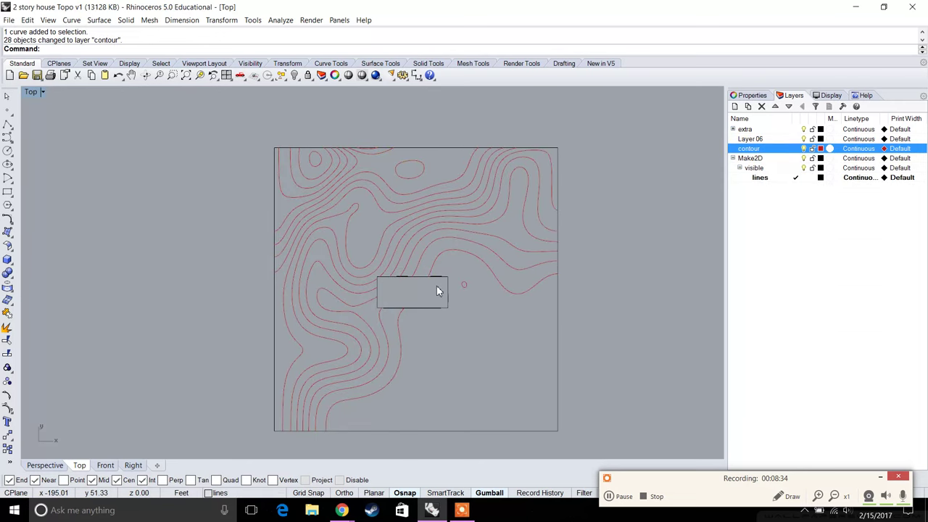
mouse_move(531, 303)
right_mouse_down()
mouse_move(435, 270)
mouse_move(516, 300)
right_mouse_up()
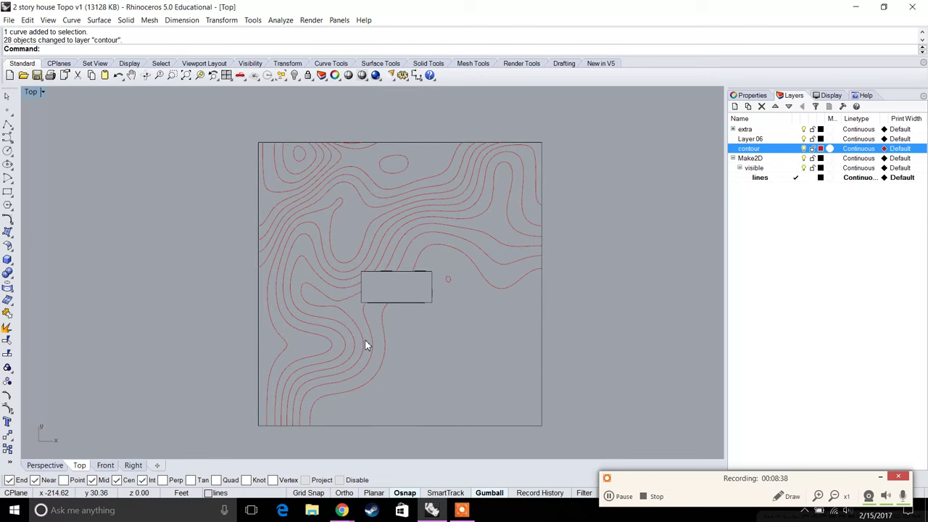